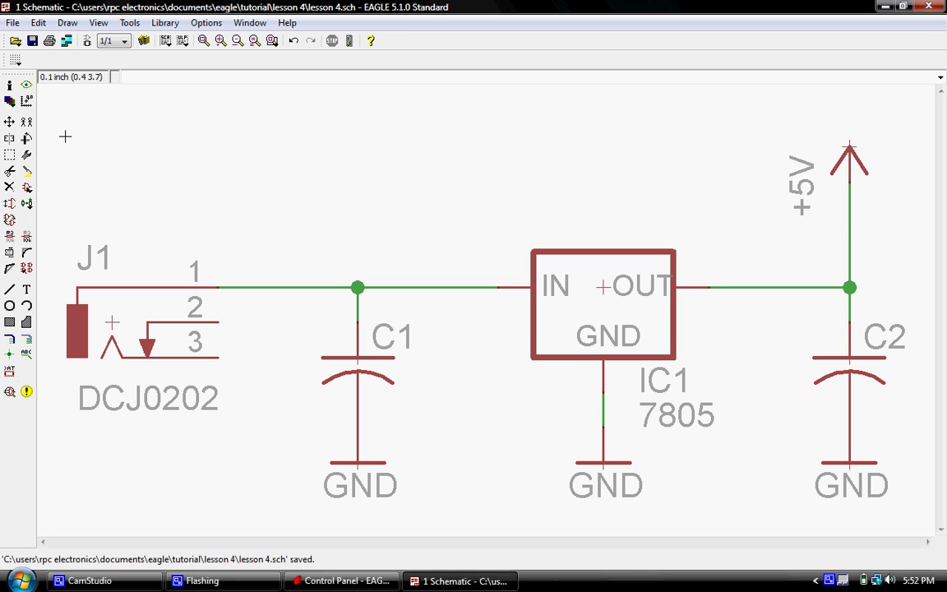
# Step: Copy the GND symbol under C1 and place the copy below the pins of J1
pyautogui.click(27, 122)
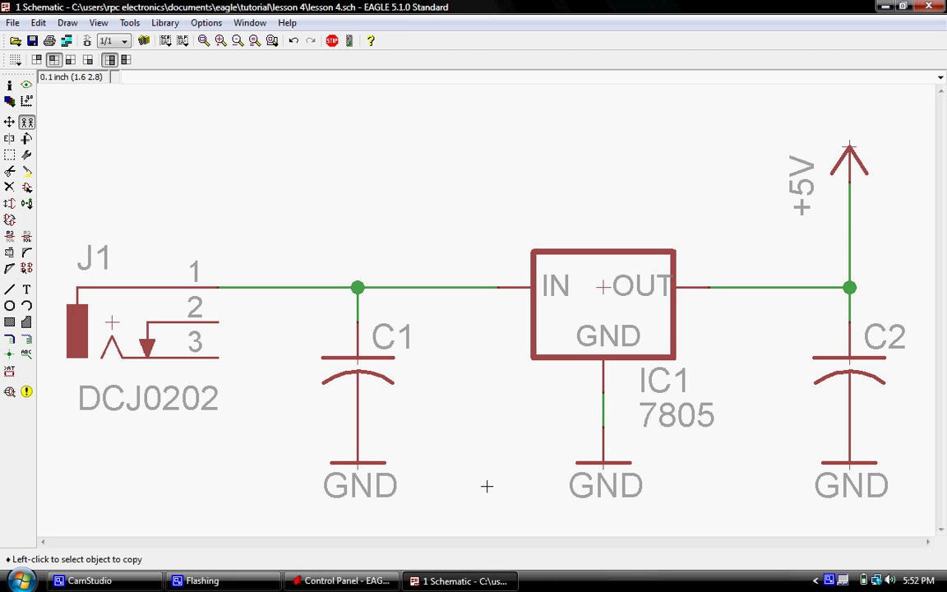
pyautogui.click(346, 474)
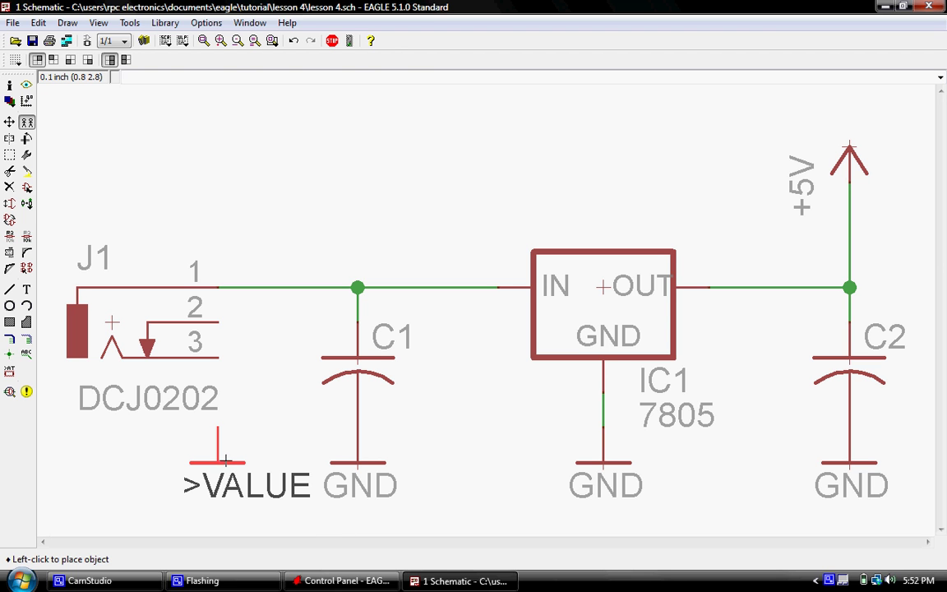
pyautogui.click(232, 475)
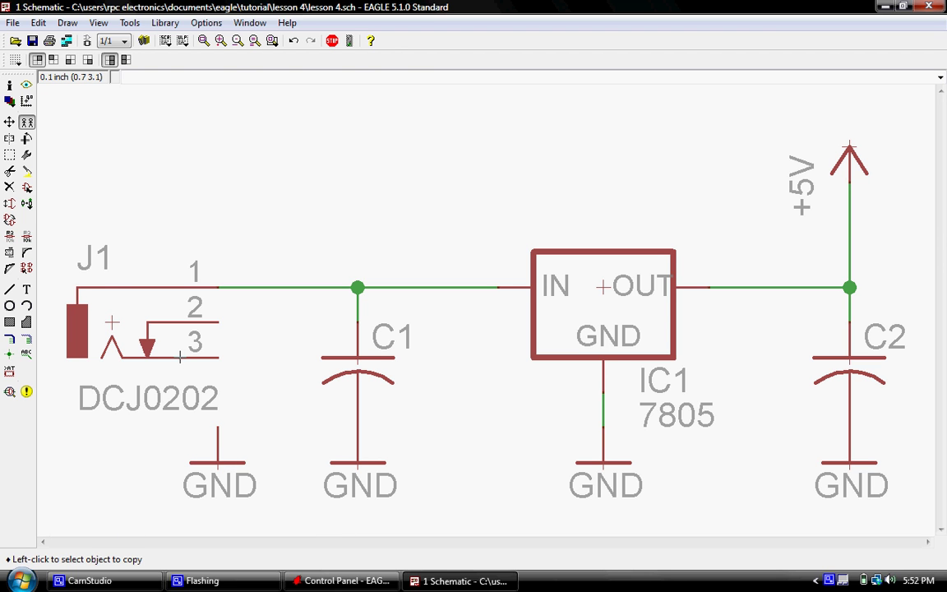
# Step: Wire the GND symbol below J1 up to J1's pins 3 and 2, and place a junction at pin 3
pyautogui.click(12, 291)
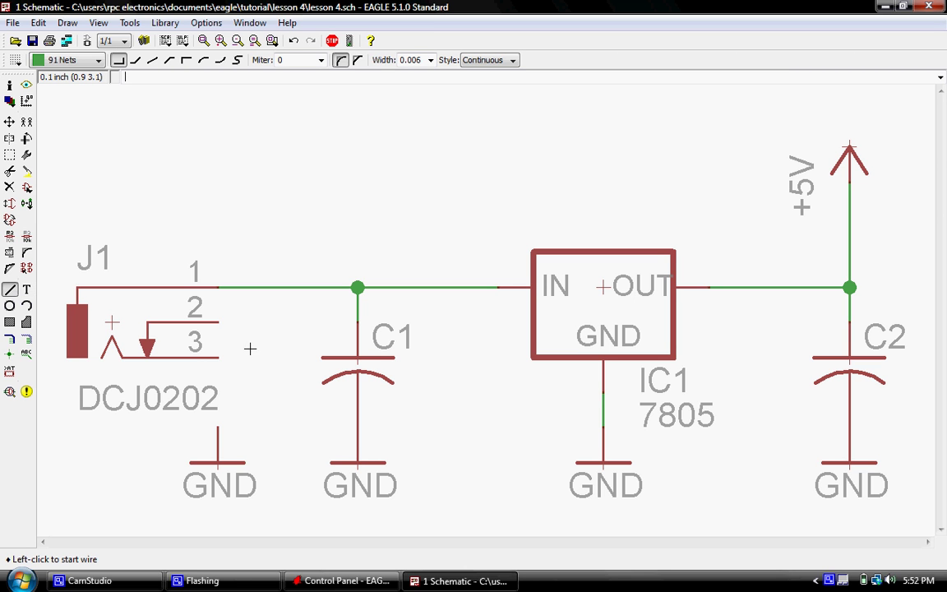
pyautogui.click(9, 292)
pyautogui.click(217, 429)
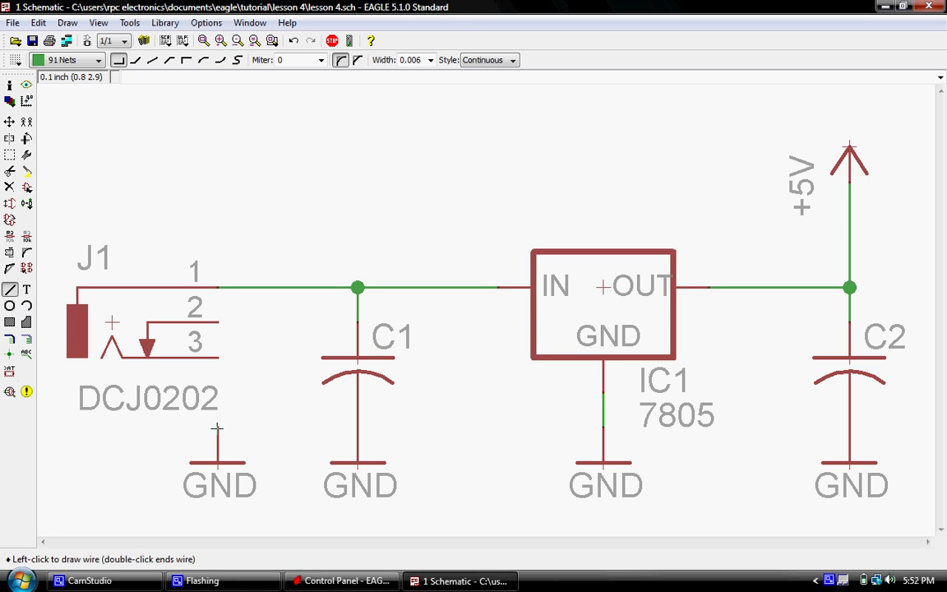
pyautogui.click(219, 356)
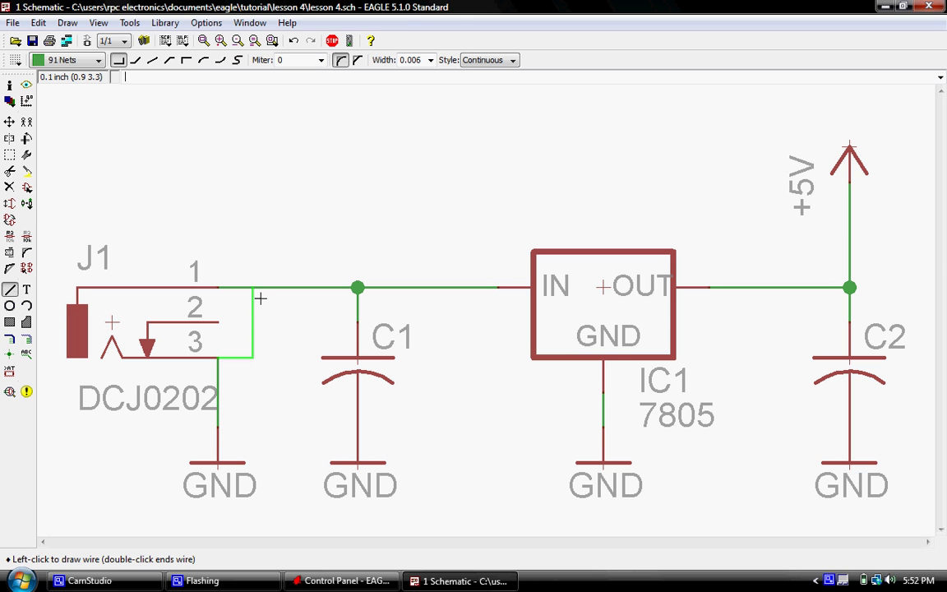
pyautogui.doubleClick(217, 322)
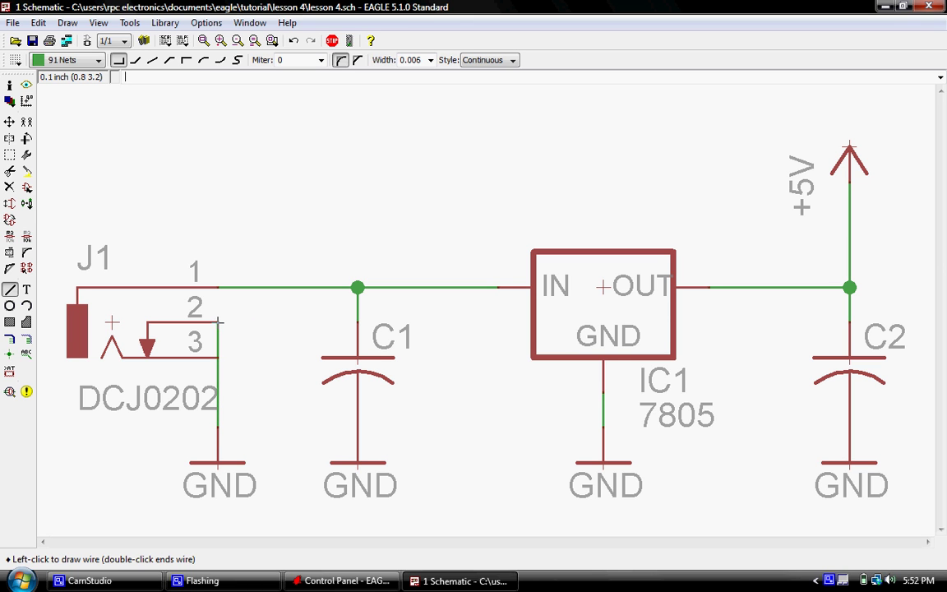
pyautogui.click(218, 322)
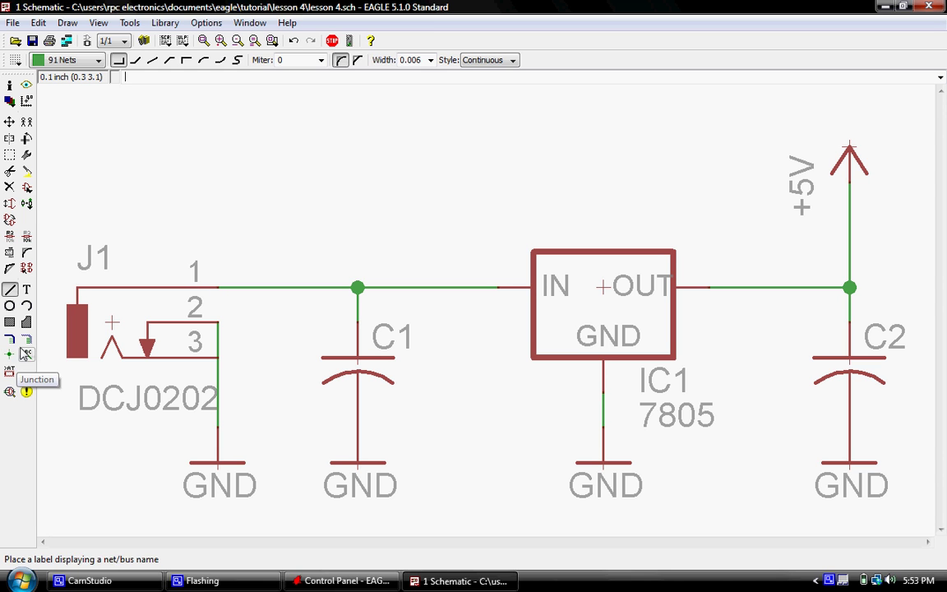
pyautogui.click(10, 355)
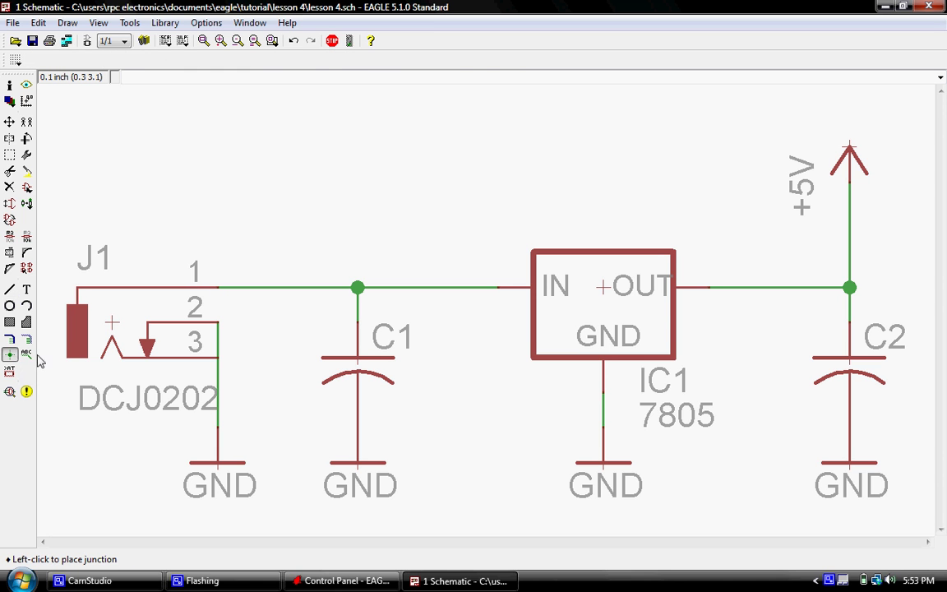
pyautogui.click(218, 357)
# Step: Set the values of capacitors C1 and C2 to 0.1uF
pyautogui.scroll(-1, 217, 323)
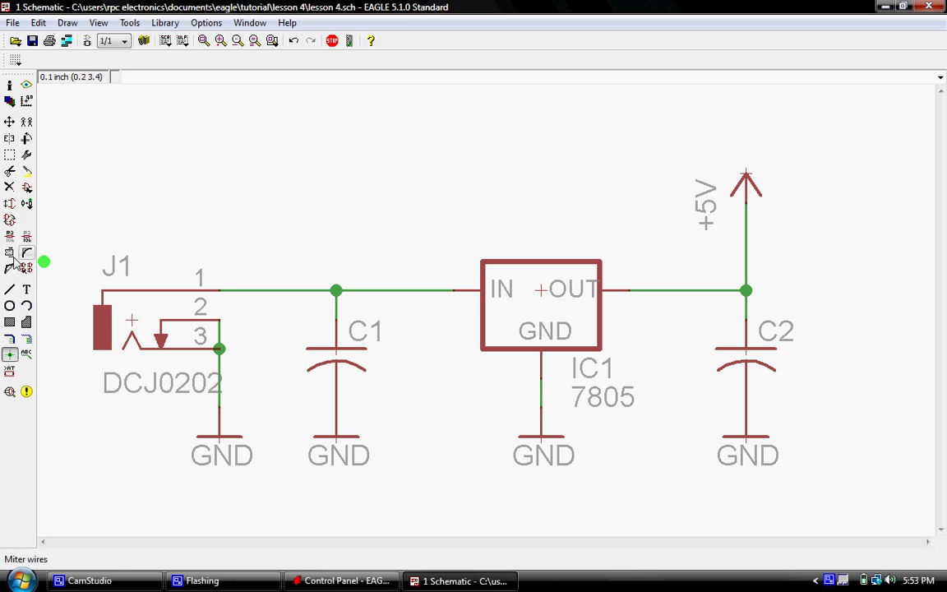
pyautogui.click(27, 236)
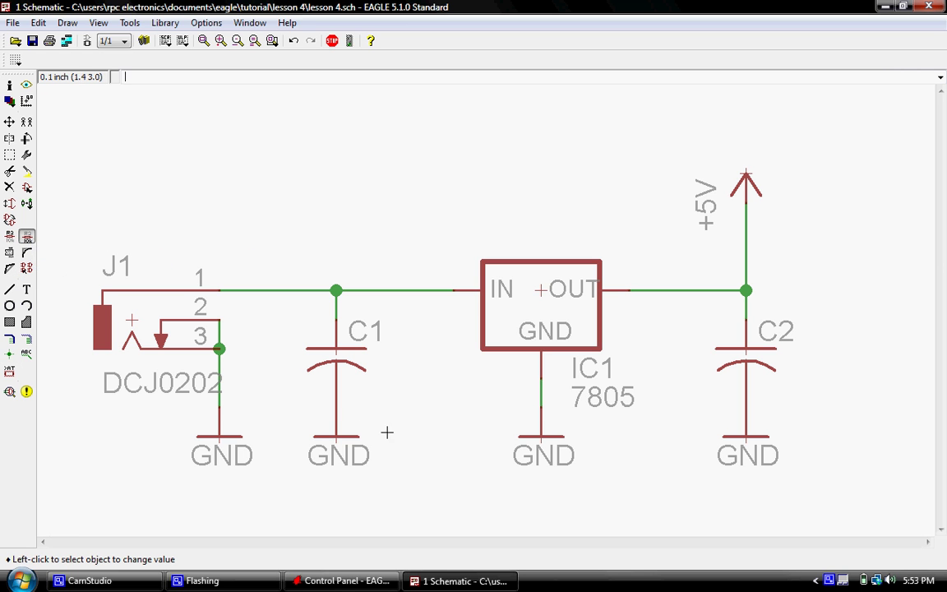
pyautogui.click(337, 351)
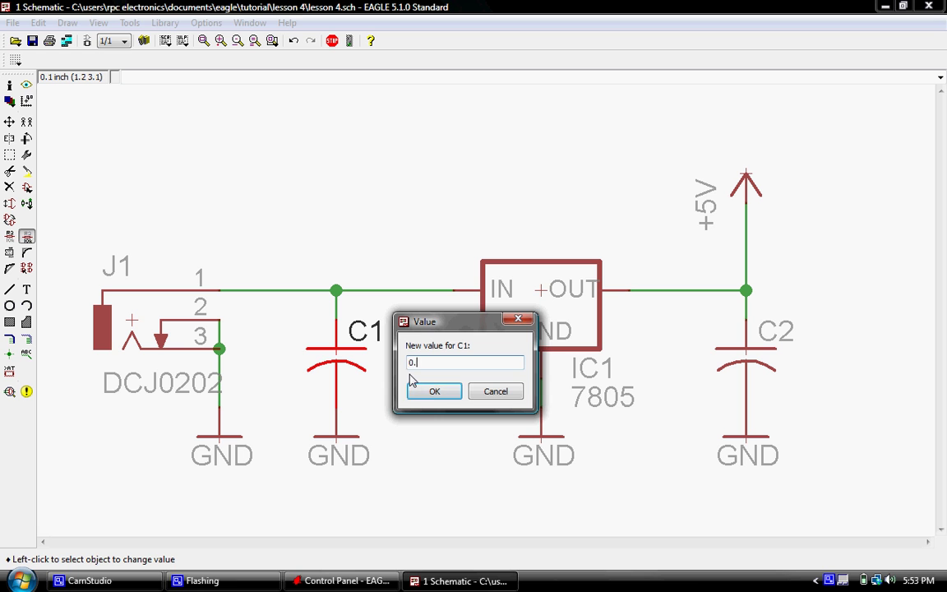
pyautogui.click(427, 391)
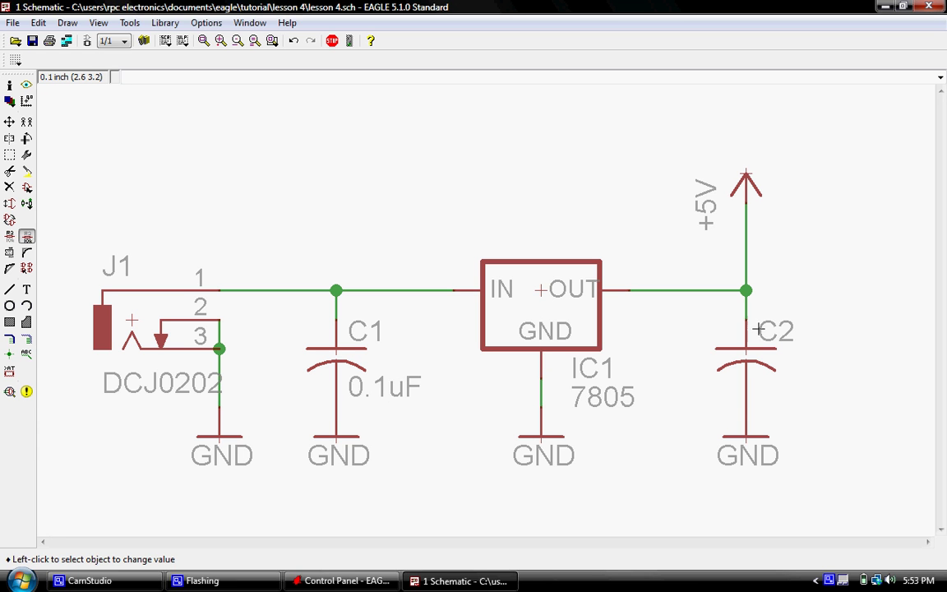
pyautogui.click(740, 353)
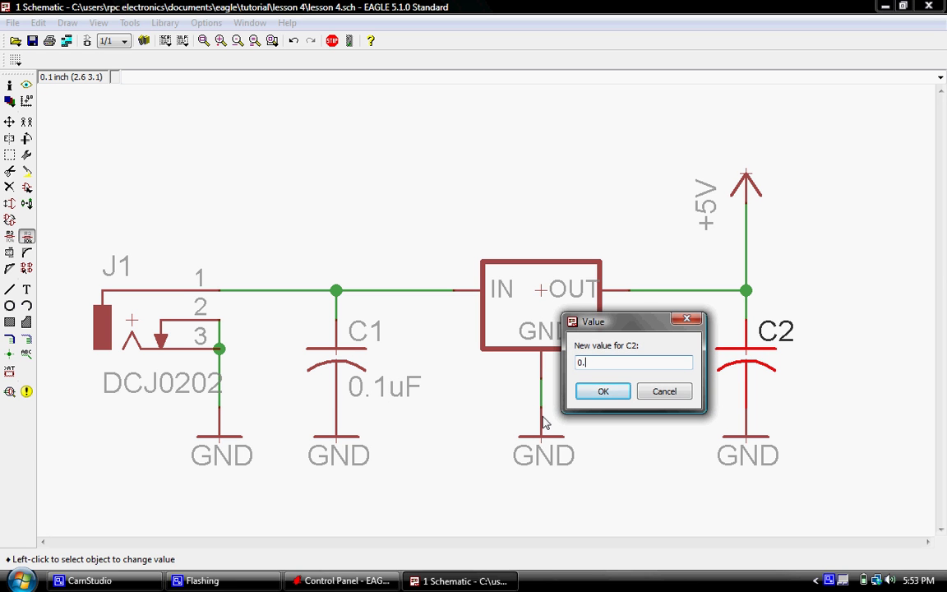
pyautogui.press('Return')
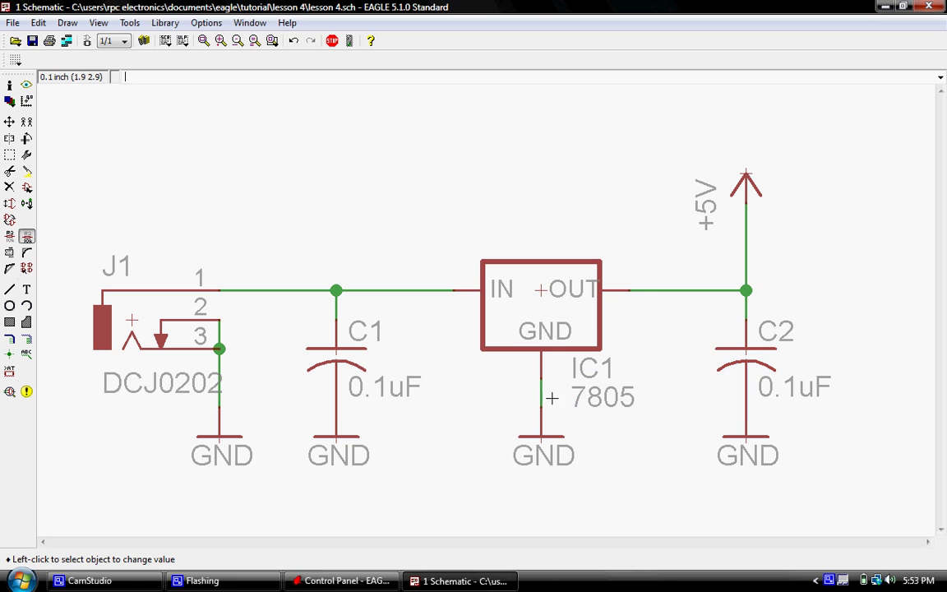
# Step: Add an LED5MM from the led library and place it in the empty area to the right of C2
pyautogui.scroll(-1, 306, 296)
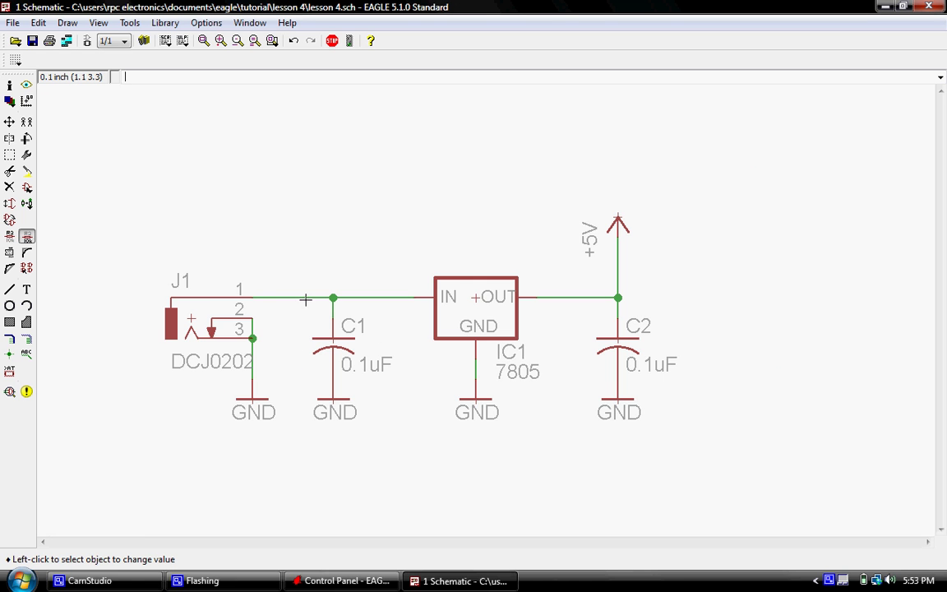
pyautogui.scroll(-1, 236, 181)
pyautogui.scroll(1, 691, 304)
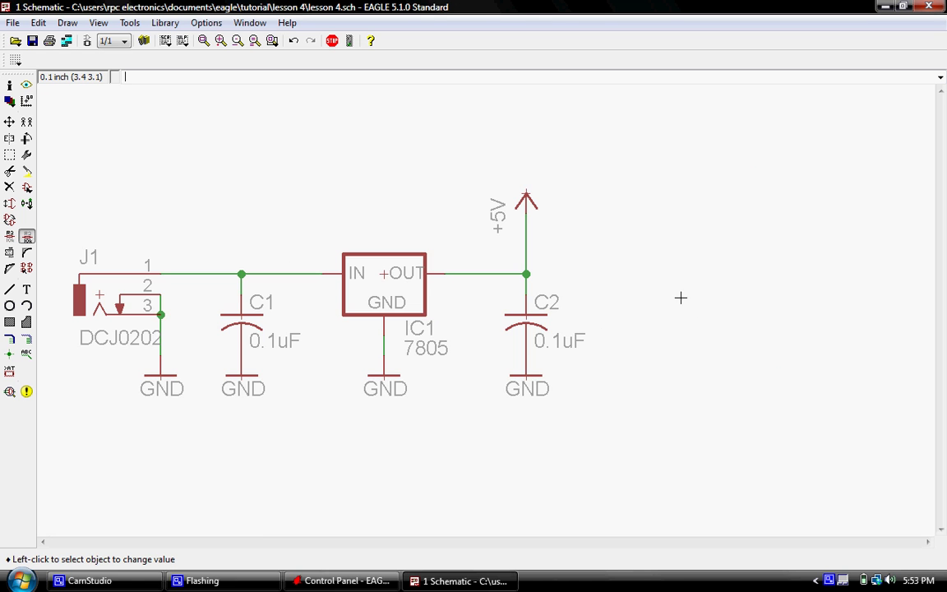
pyautogui.click(27, 189)
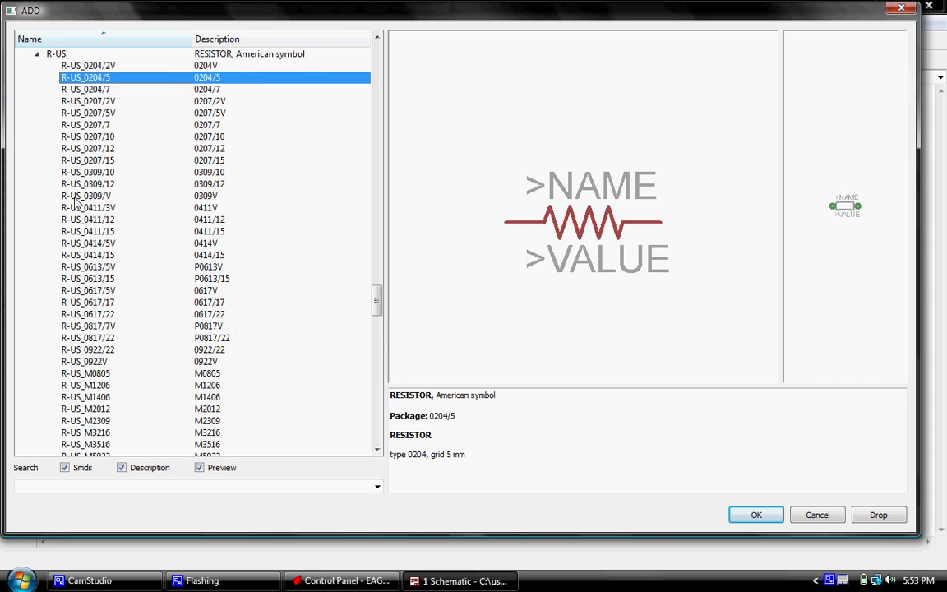
pyautogui.scroll(2, 54, 148)
pyautogui.click(36, 125)
pyautogui.scroll(6, 37, 131)
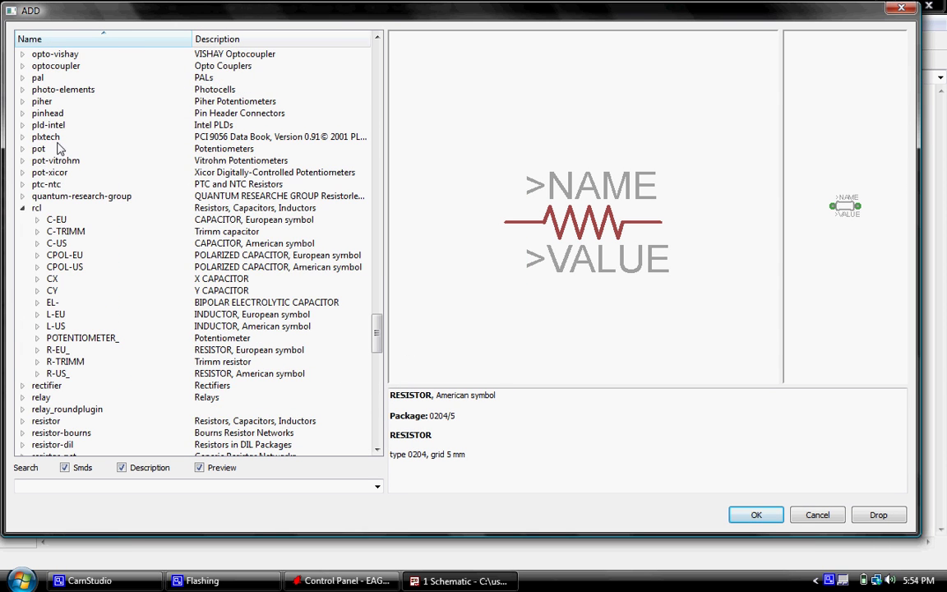
pyautogui.scroll(15, 57, 144)
pyautogui.scroll(7, 72, 152)
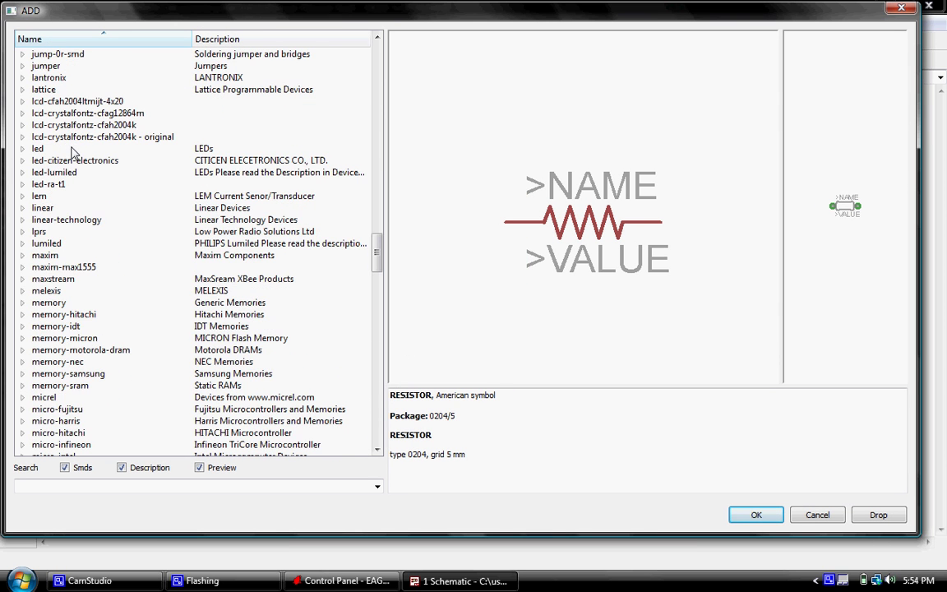
pyautogui.click(22, 150)
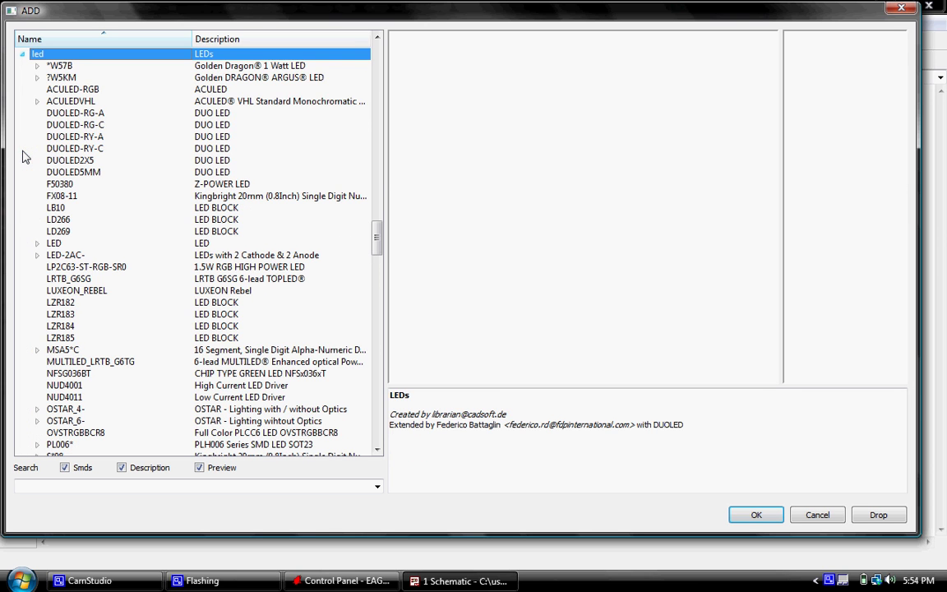
pyautogui.click(37, 244)
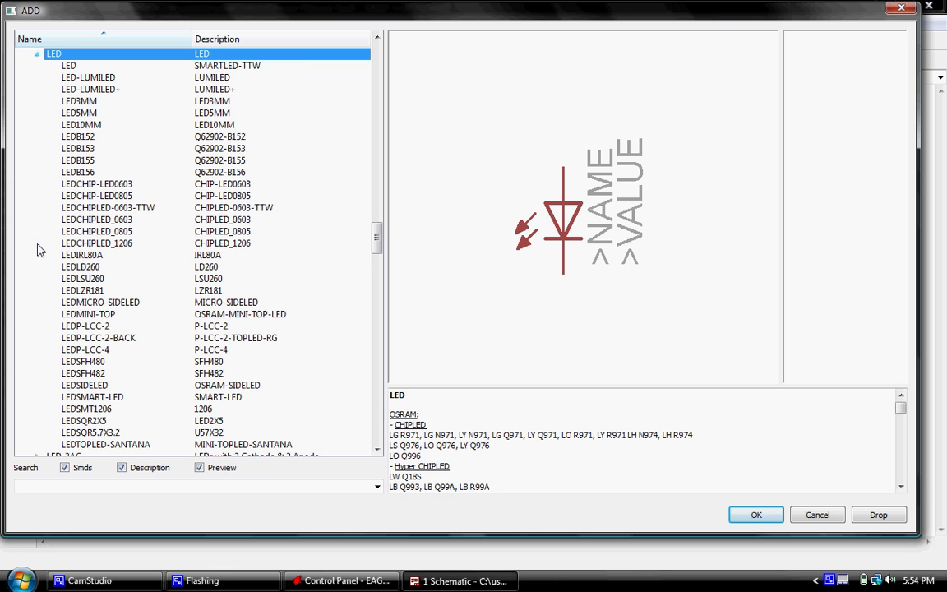
pyautogui.click(89, 114)
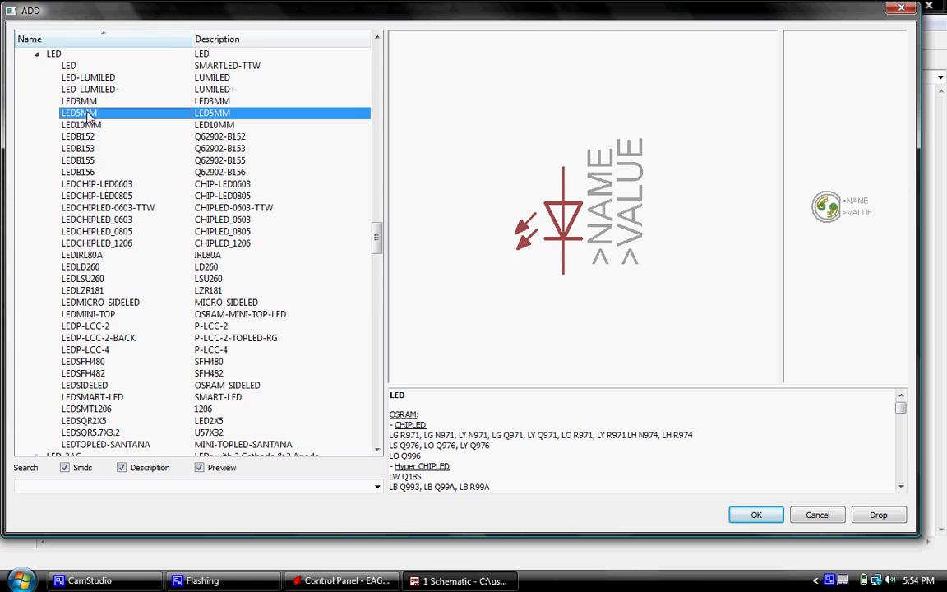
pyautogui.doubleClick(89, 114)
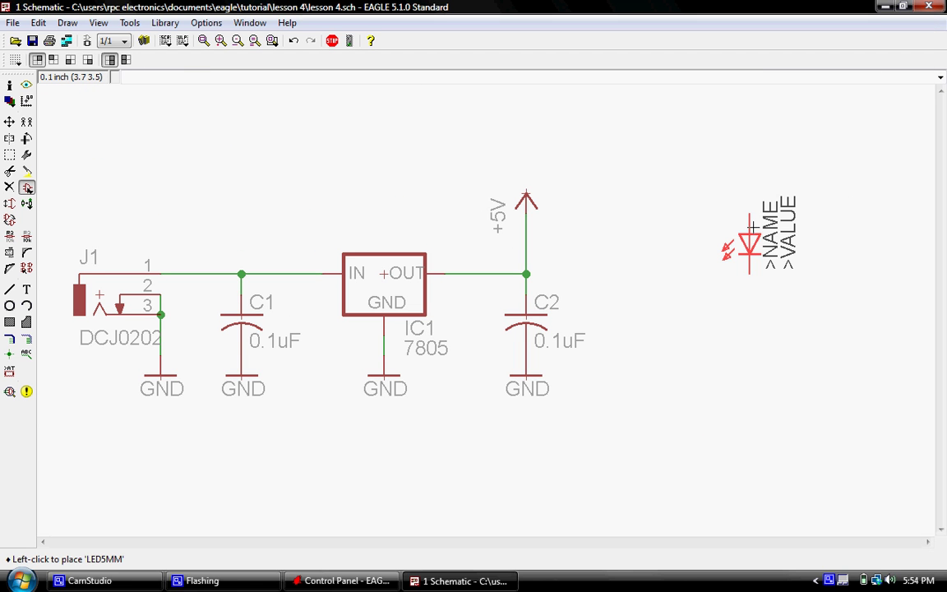
pyautogui.click(749, 244)
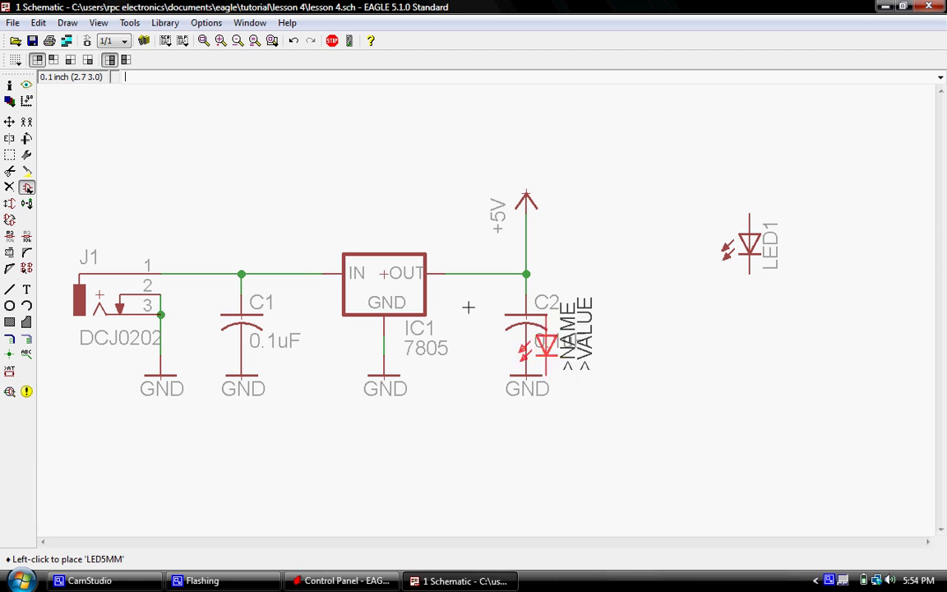
# Step: Choose the R-US_0204/5 resistor from the rcl library for placement, enlarging its package preview
pyautogui.click(26, 188)
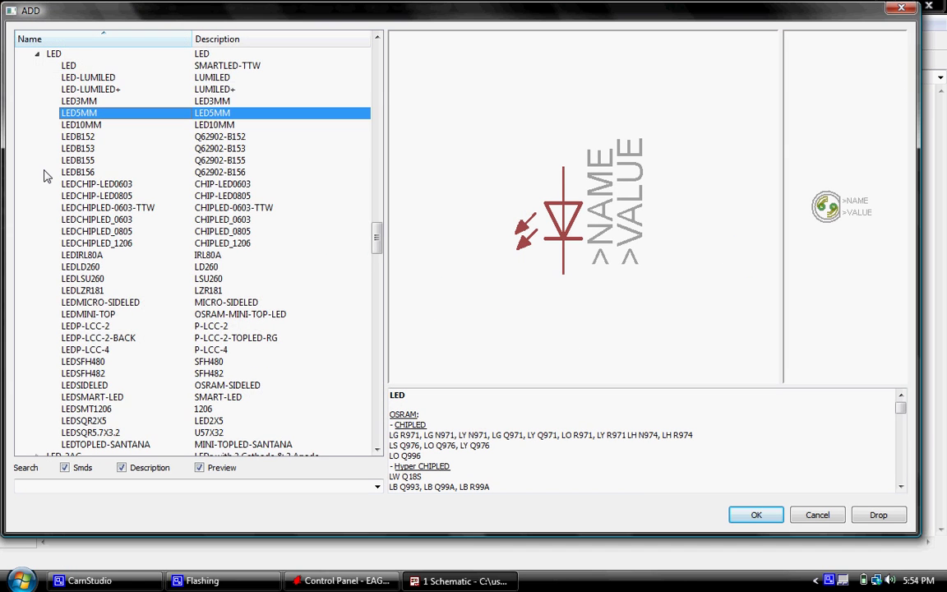
pyautogui.scroll(-20, 49, 177)
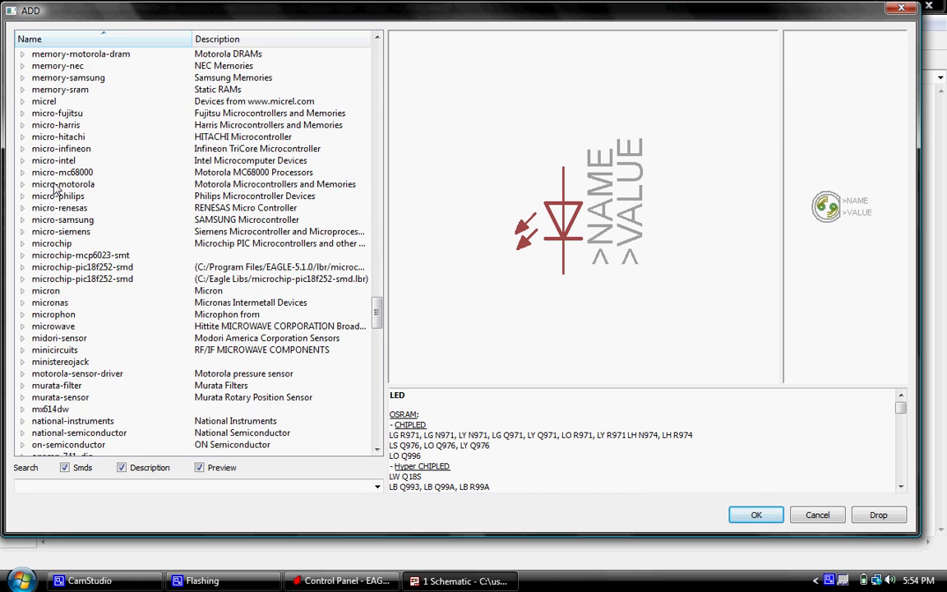
pyautogui.scroll(-8, 51, 185)
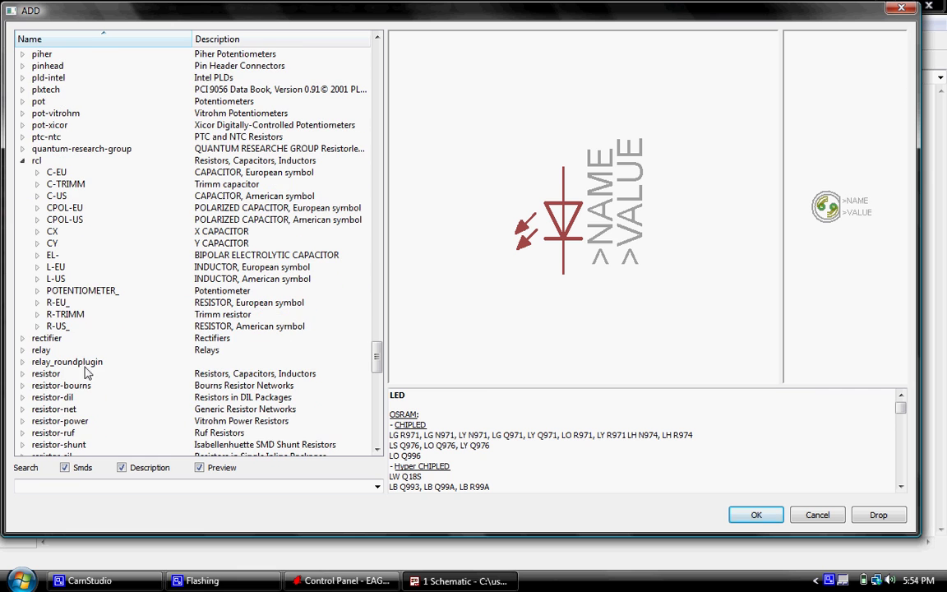
pyautogui.doubleClick(58, 326)
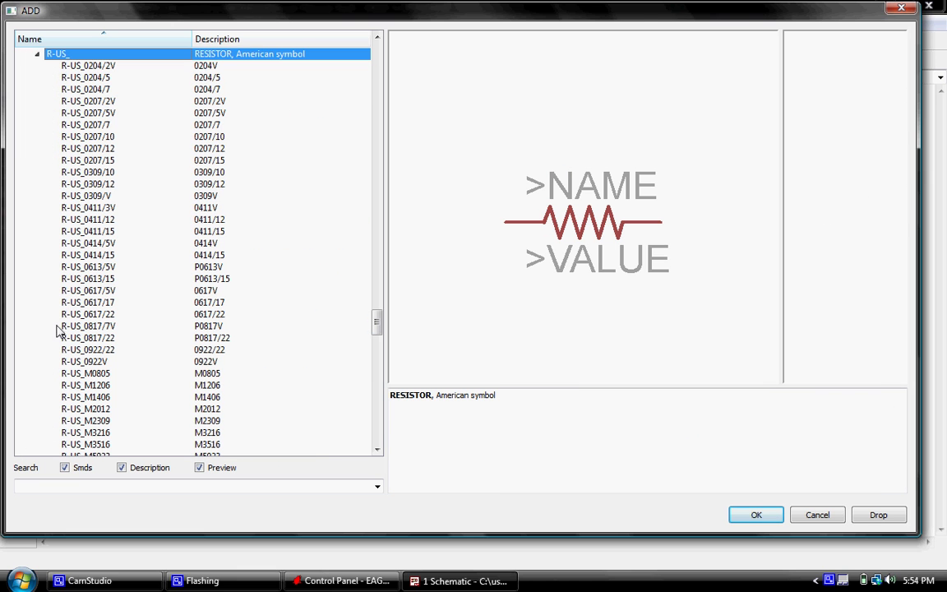
pyautogui.click(84, 81)
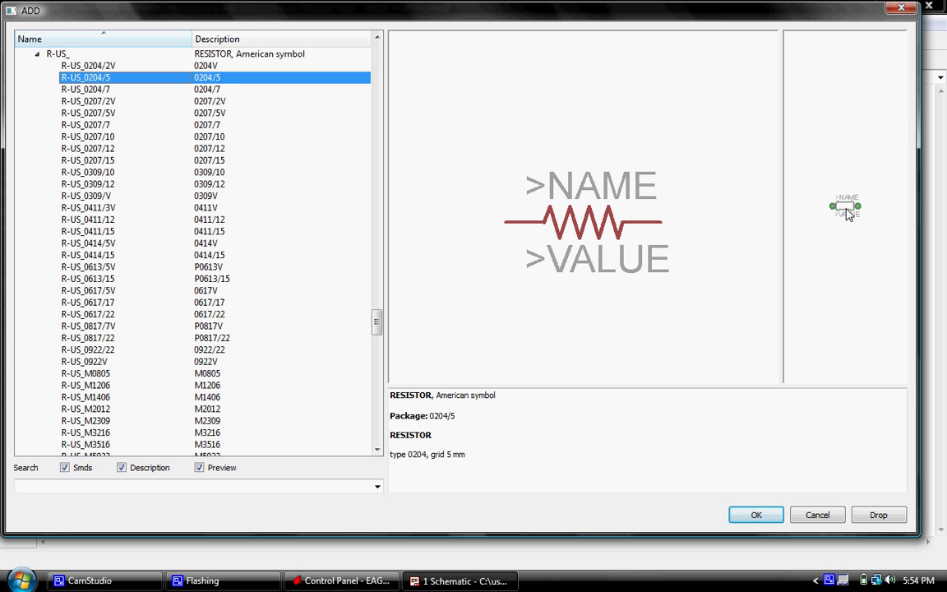
pyautogui.moveTo(781, 219); pyautogui.dragTo(637, 251)
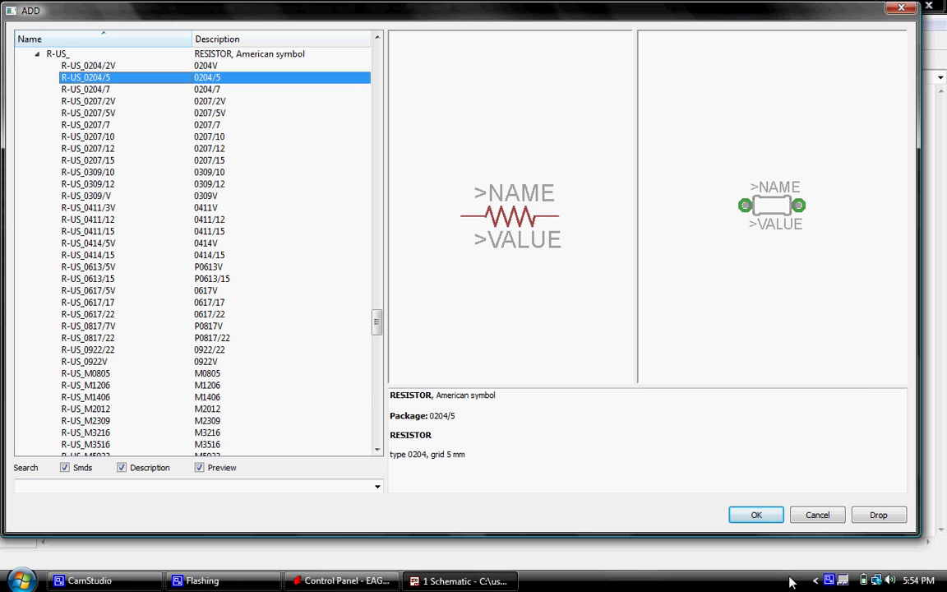
pyautogui.click(757, 515)
# Step: Rotate the R-US_0204/5 resistor to vertical with its name to the right and place it directly below LED1, joined to its lower pin
pyautogui.rightClick(778, 410)
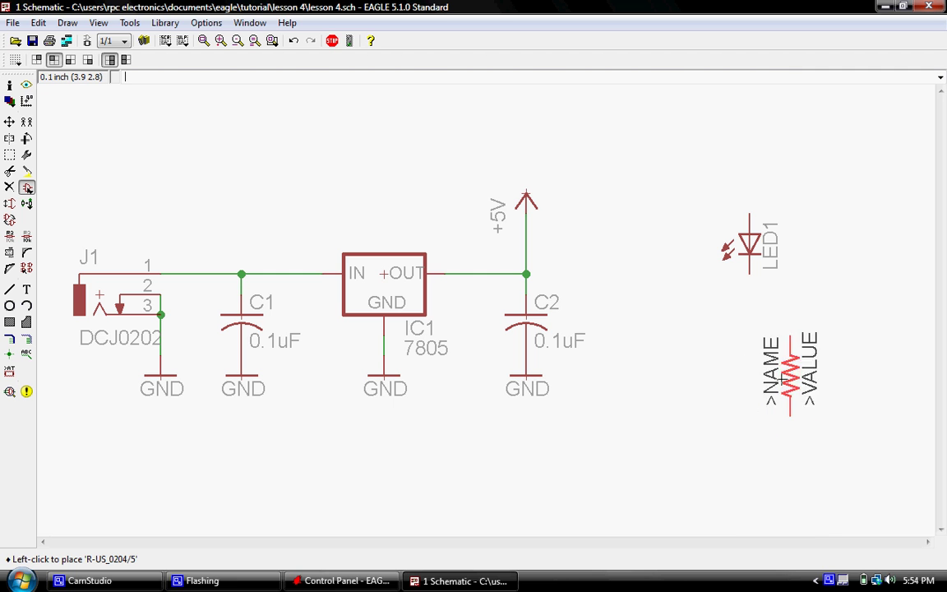
pyautogui.rightClick(789, 376)
pyautogui.rightClick(781, 376)
pyautogui.rightClick(781, 376)
pyautogui.rightClick(781, 375)
pyautogui.rightClick(780, 376)
pyautogui.rightClick(781, 376)
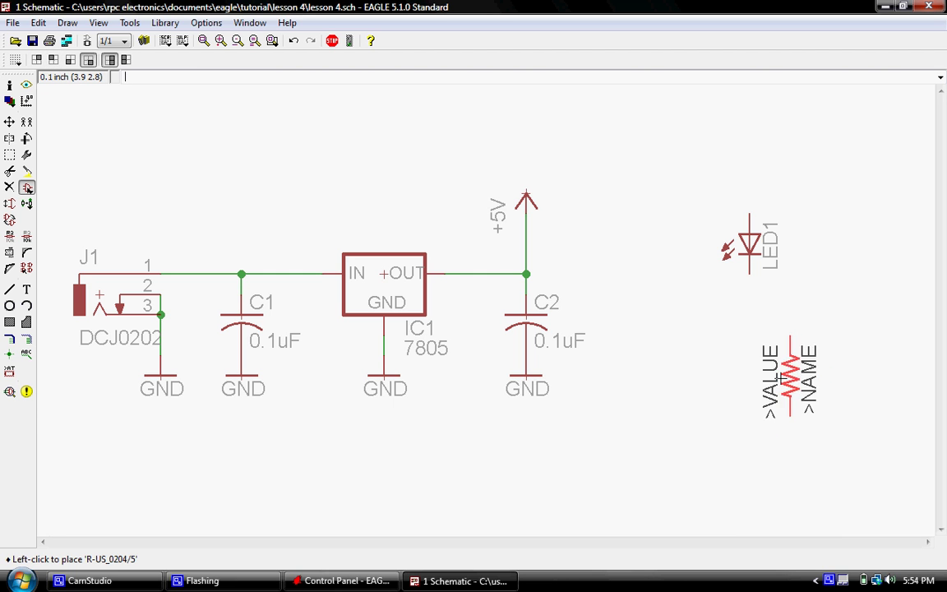
pyautogui.rightClick(776, 375)
pyautogui.rightClick(760, 302)
pyautogui.rightClick(760, 371)
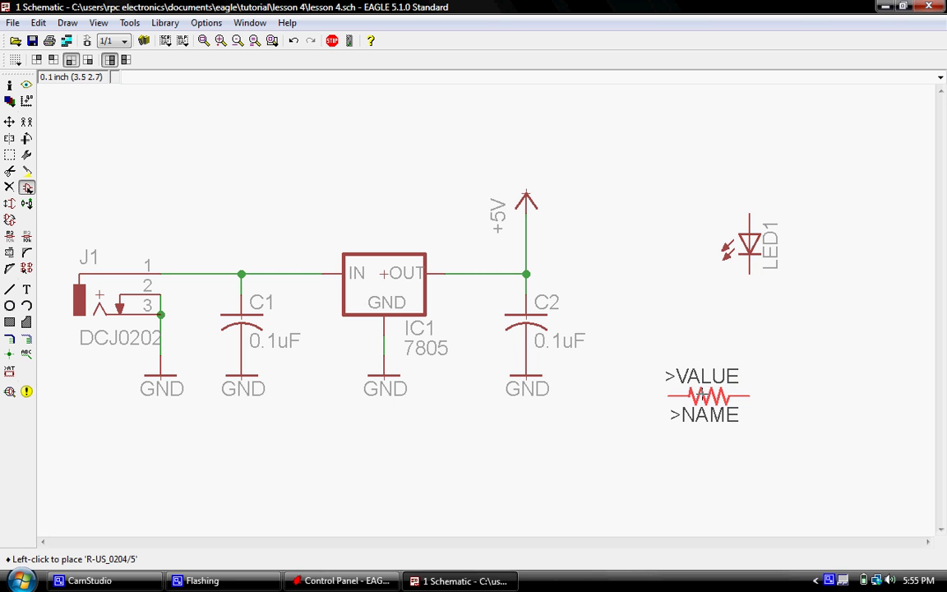
pyautogui.rightClick(811, 366)
pyautogui.rightClick(810, 366)
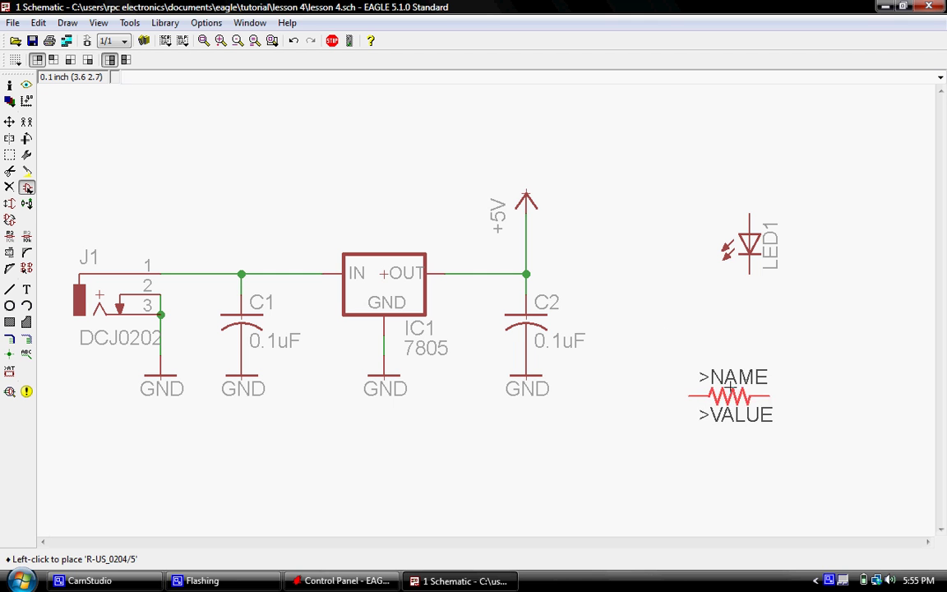
pyautogui.rightClick(810, 366)
pyautogui.rightClick(729, 395)
pyautogui.rightClick(728, 395)
pyautogui.rightClick(729, 394)
pyautogui.rightClick(729, 394)
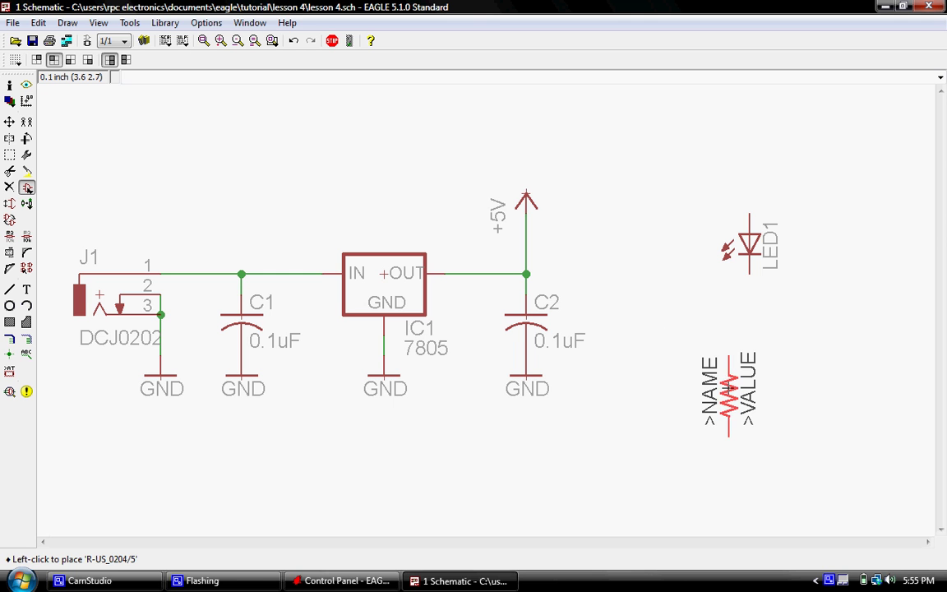
pyautogui.rightClick(729, 395)
pyautogui.rightClick(725, 390)
pyautogui.rightClick(725, 391)
pyautogui.rightClick(725, 391)
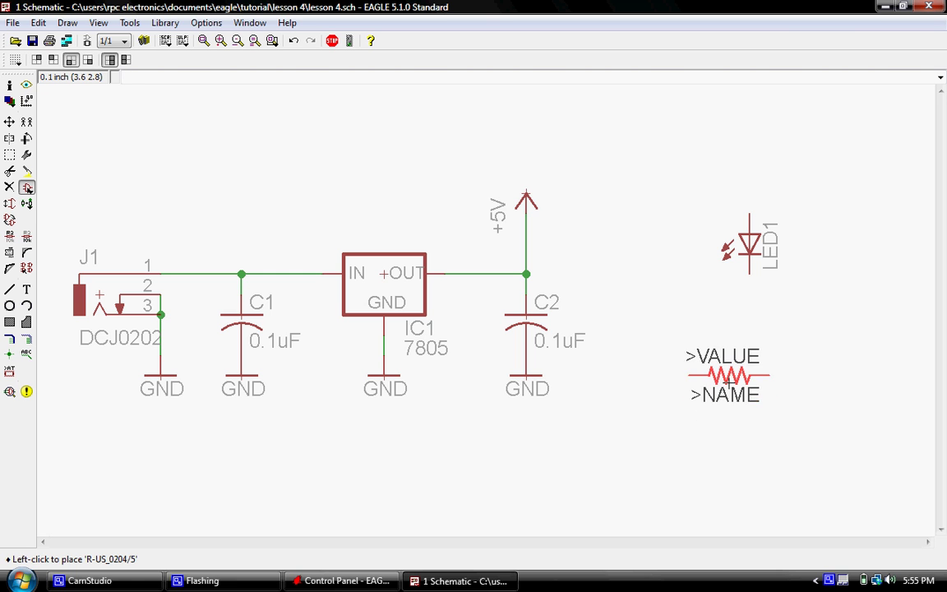
pyautogui.rightClick(727, 366)
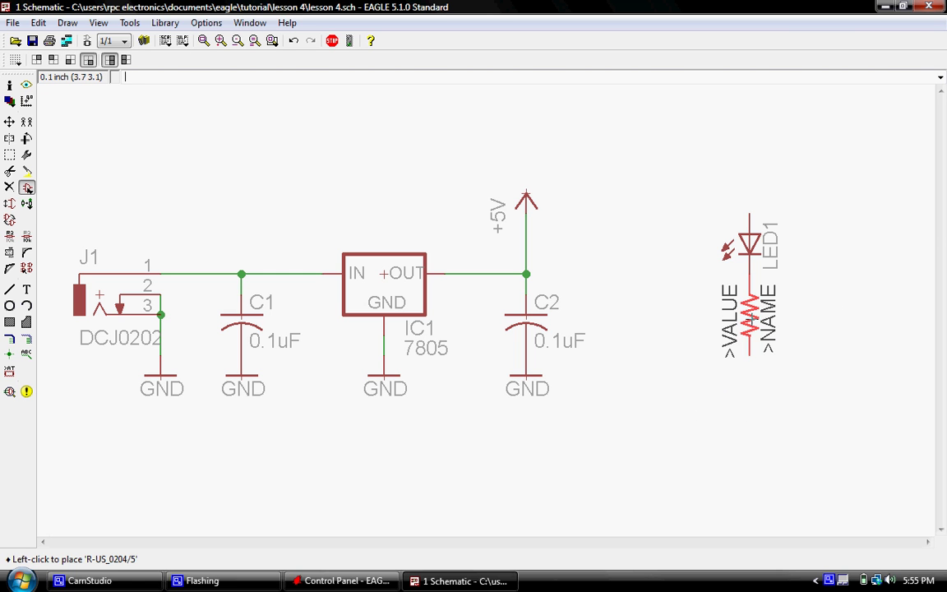
pyautogui.click(749, 316)
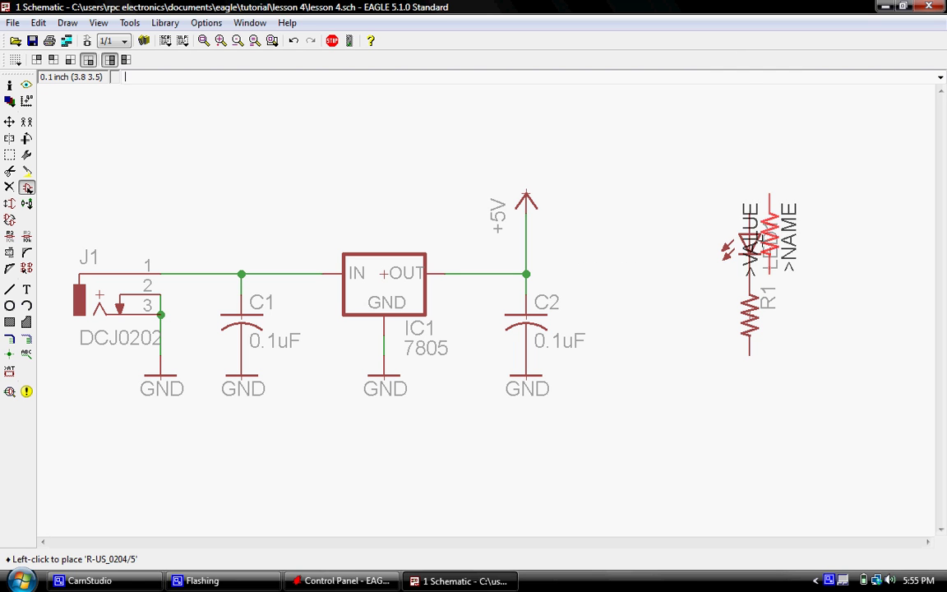
# Step: Copy the +5V symbol onto LED1's upper pin and C2's GND symbol onto the lower pin of R1
pyautogui.click(26, 122)
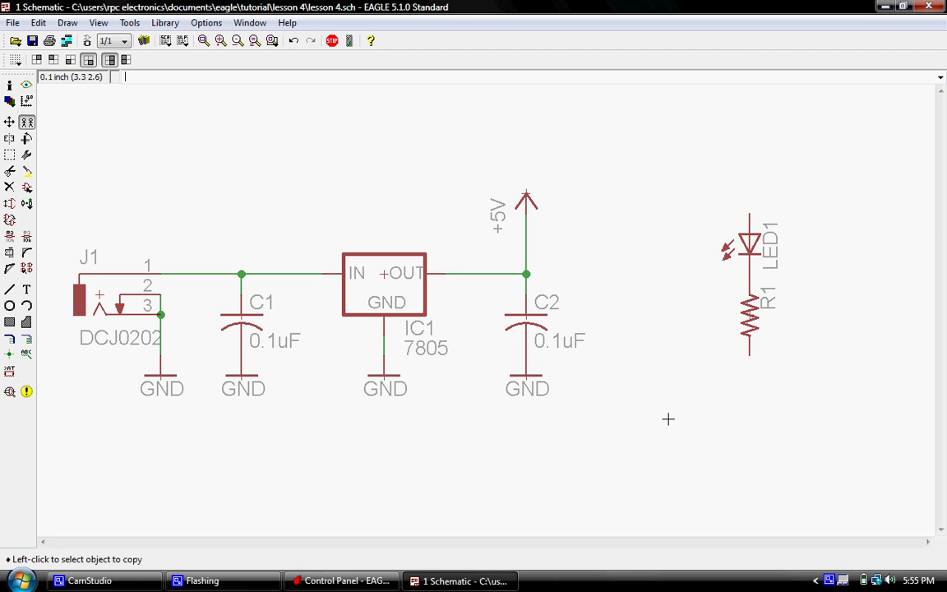
pyautogui.click(518, 202)
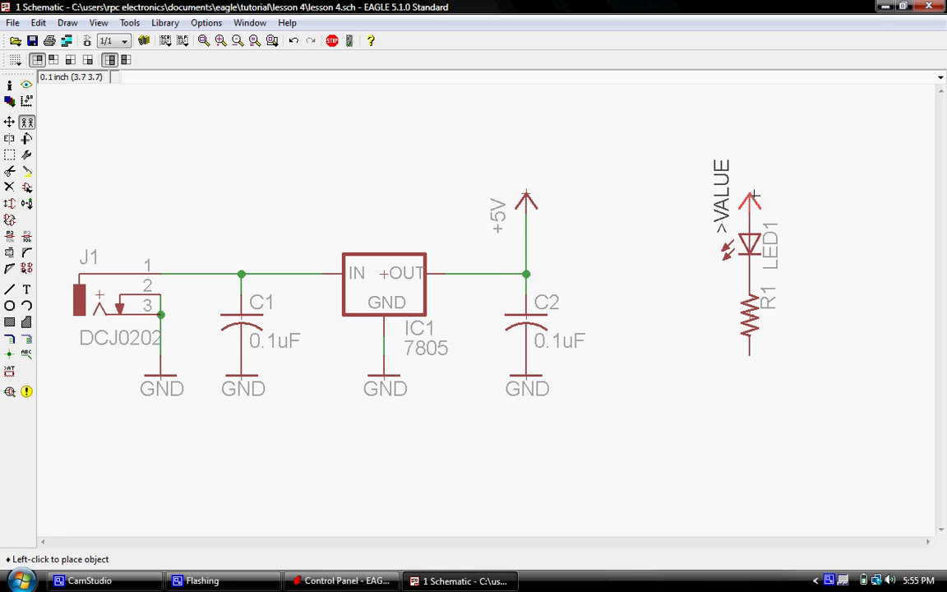
pyautogui.click(750, 195)
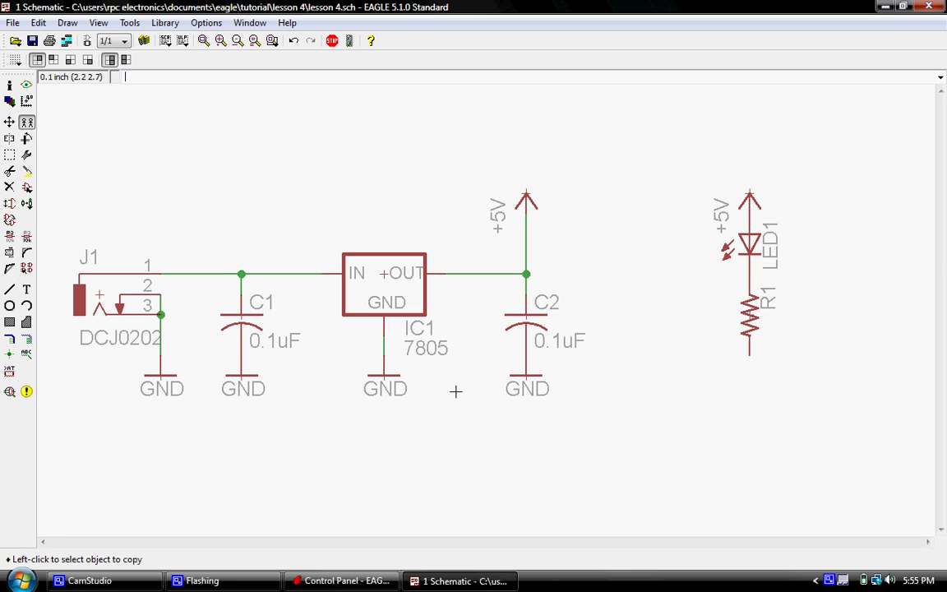
pyautogui.click(533, 382)
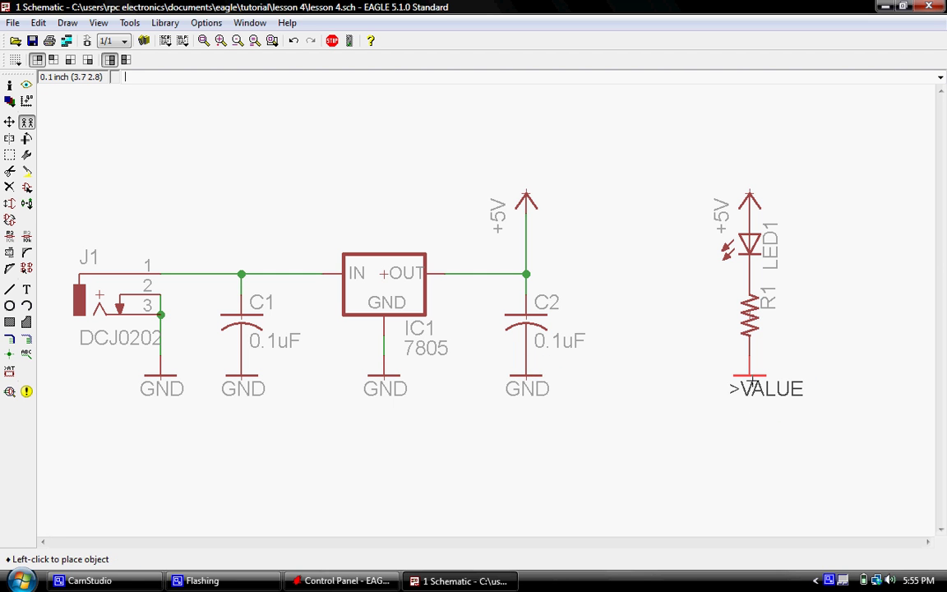
pyautogui.click(750, 379)
# Step: Review the complete schematic including the LED branch, and fit it to the window
pyautogui.scroll(-1, 579, 433)
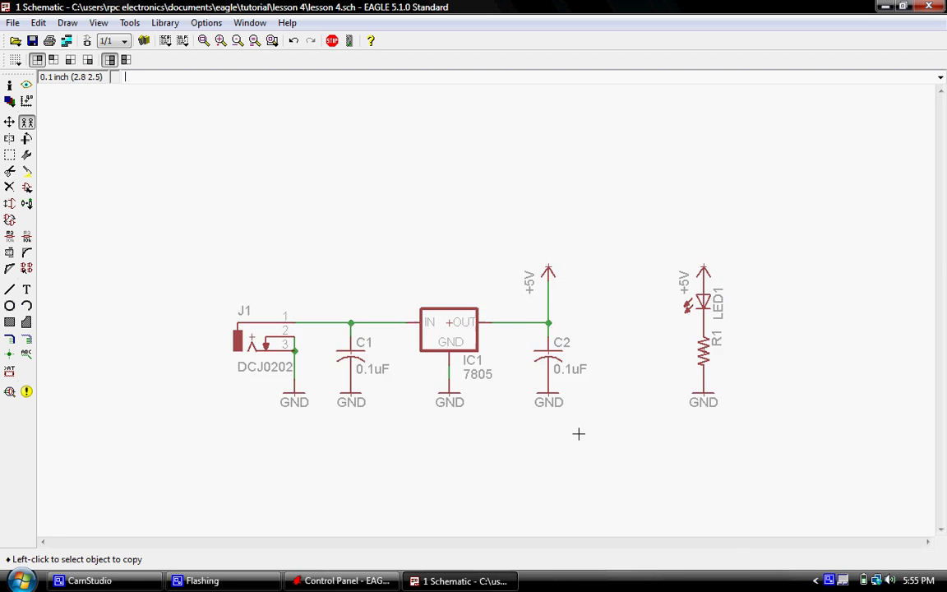
pyautogui.scroll(-1, 579, 433)
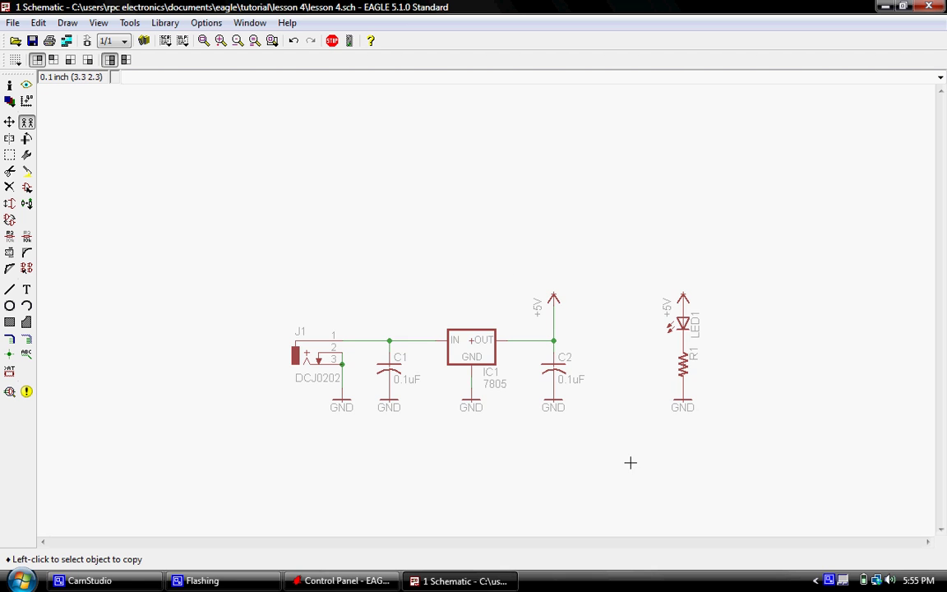
pyautogui.scroll(1, 627, 461)
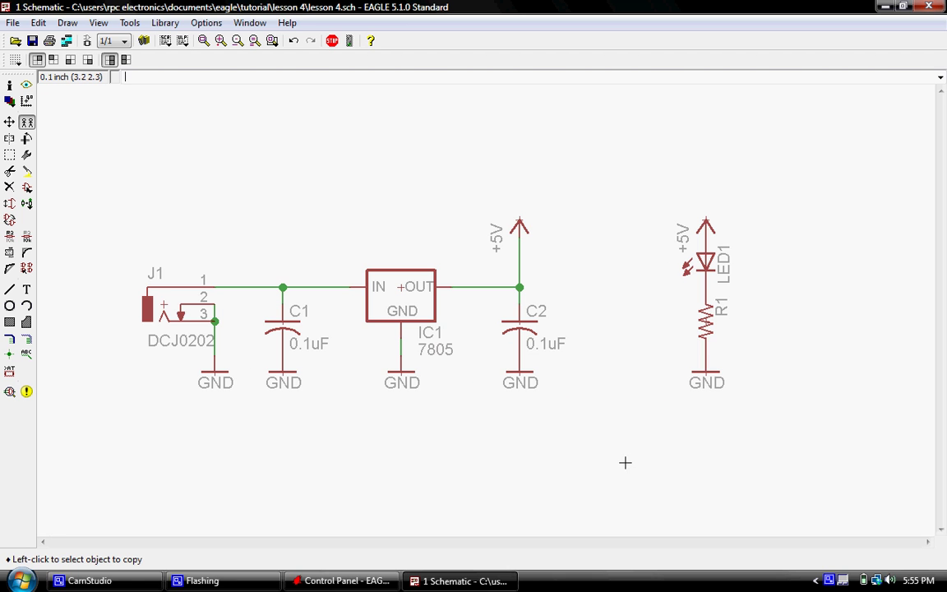
pyautogui.click(203, 40)
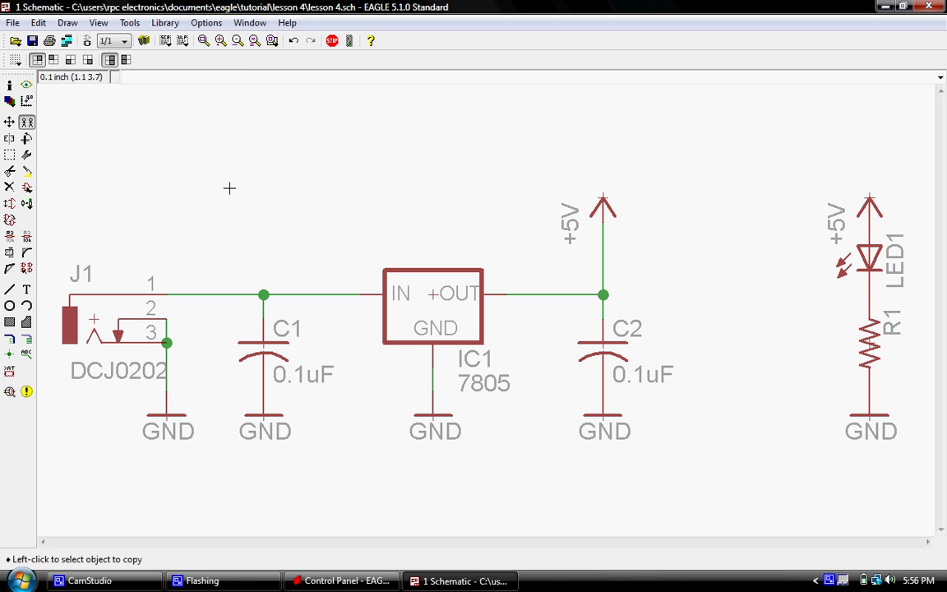
# Step: Examine the power supply and LED branch at several magnifications, ending with the full drawing fitted to the window
pyautogui.scroll(-3, 216, 171)
pyautogui.scroll(-1, 216, 171)
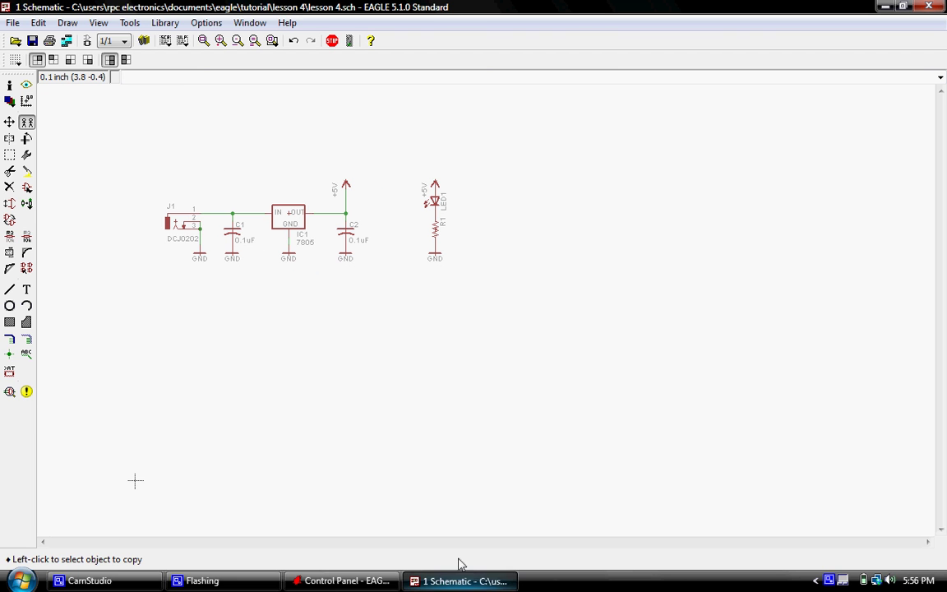
pyautogui.scroll(3, 346, 206)
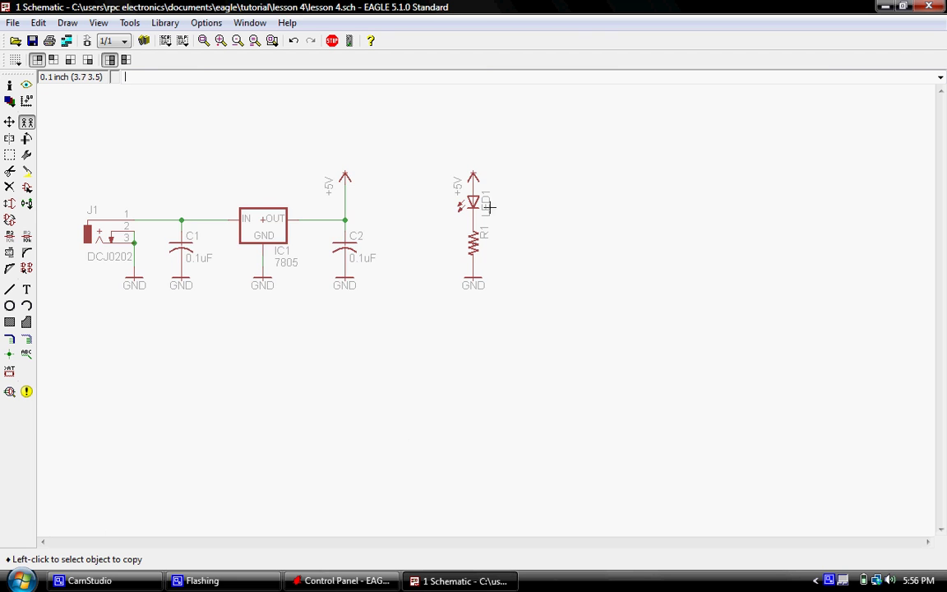
pyautogui.scroll(-1, 504, 211)
pyautogui.scroll(3, 212, 224)
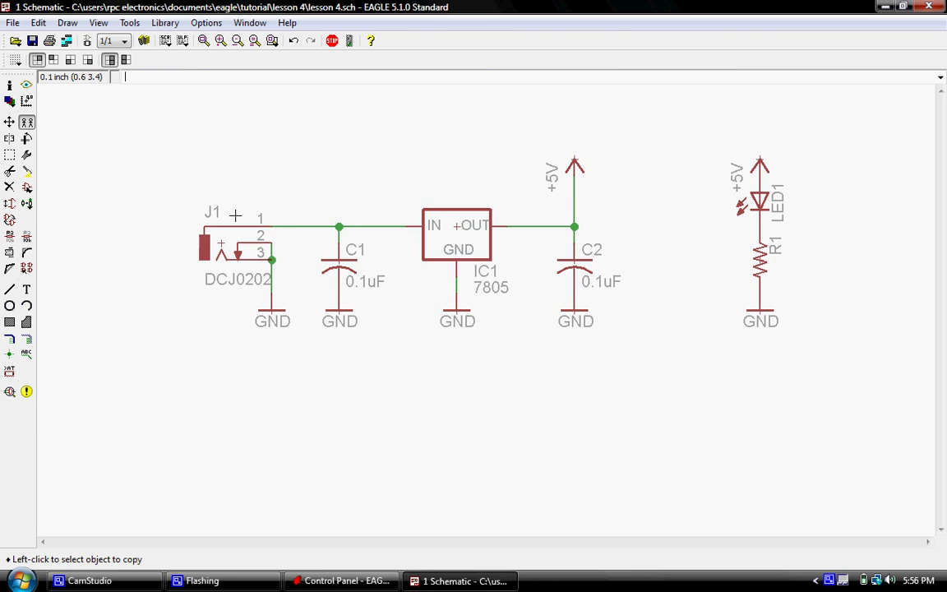
pyautogui.scroll(-1, 213, 224)
pyautogui.scroll(-1, 212, 223)
pyautogui.scroll(2, 365, 201)
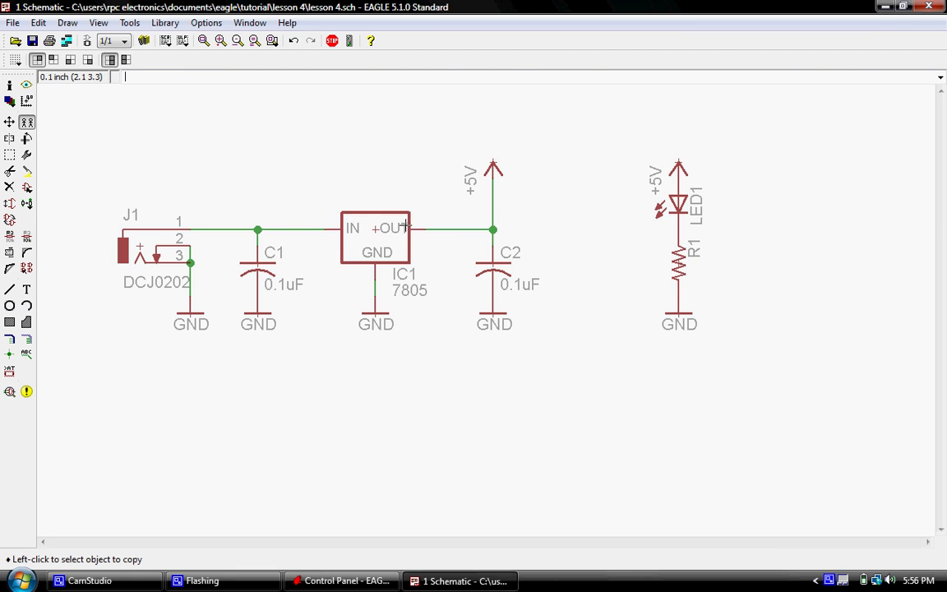
pyautogui.scroll(1, 381, 183)
pyautogui.scroll(-1, 387, 223)
pyautogui.scroll(1, 268, 150)
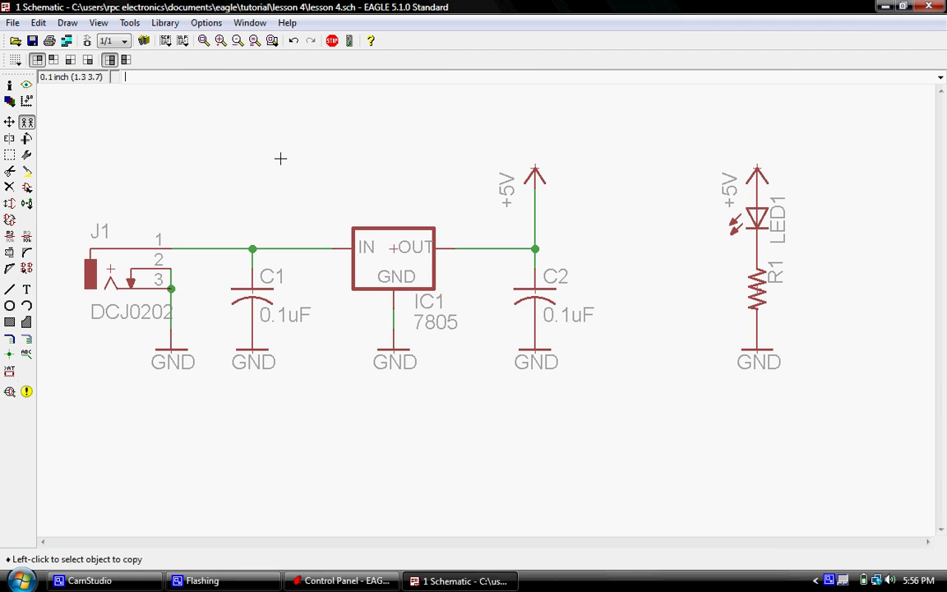
pyautogui.scroll(1, 190, 128)
pyautogui.scroll(-5, 470, 296)
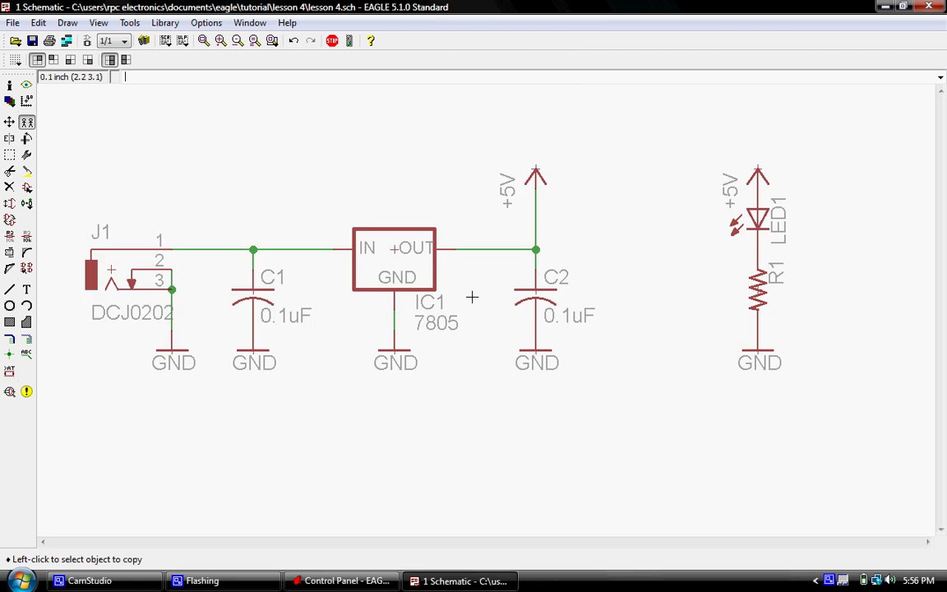
pyautogui.scroll(-3, 542, 355)
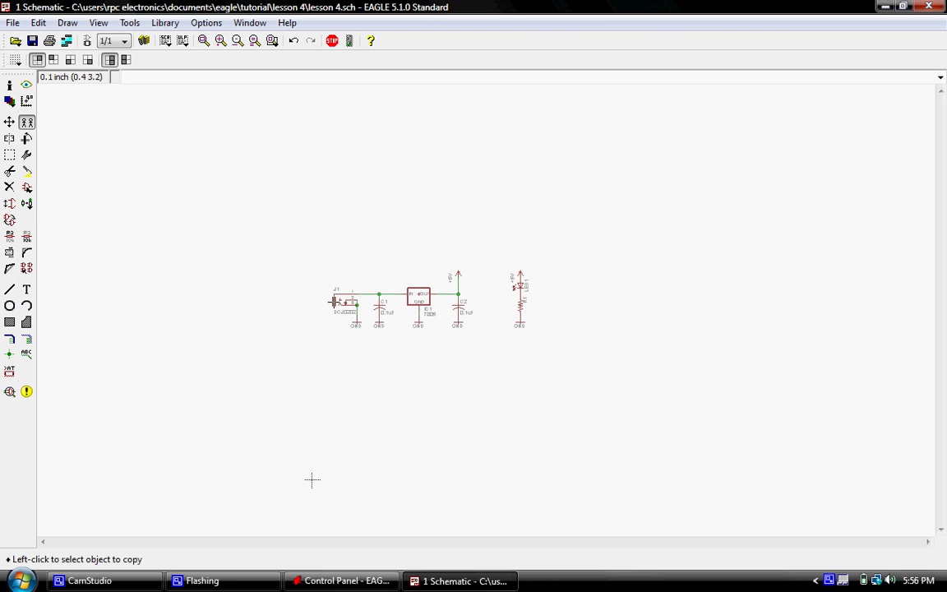
pyautogui.scroll(-1, 559, 276)
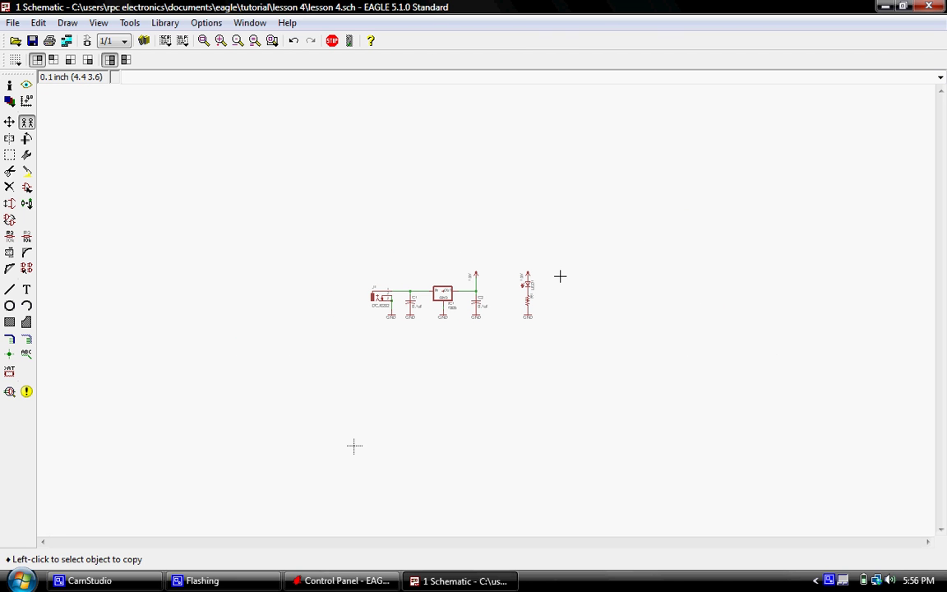
pyautogui.click(204, 42)
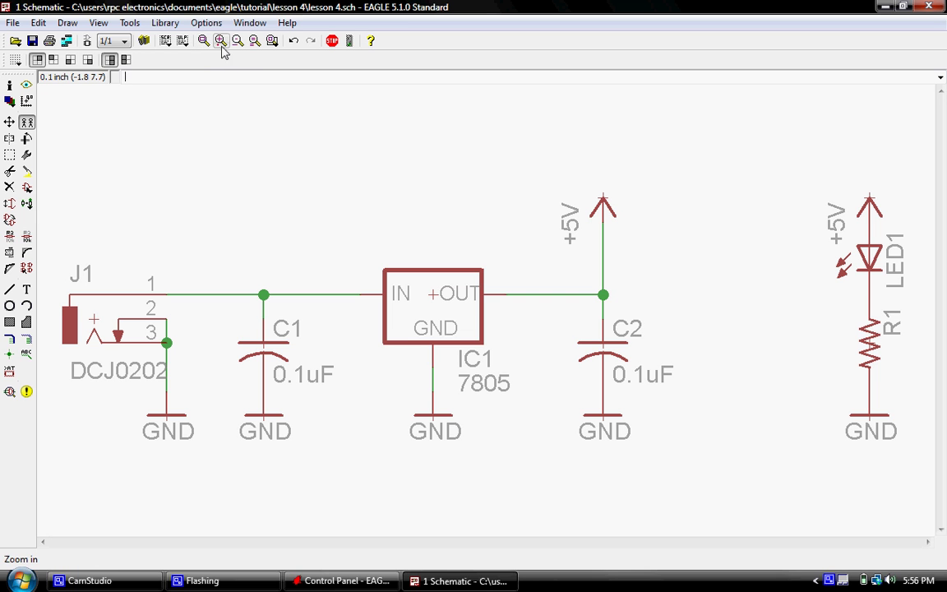
# Step: Magnify the 7805 regulator IC1, zoom back out, and restore the fitted view of the schematic
pyautogui.click(220, 42)
pyautogui.click(221, 42)
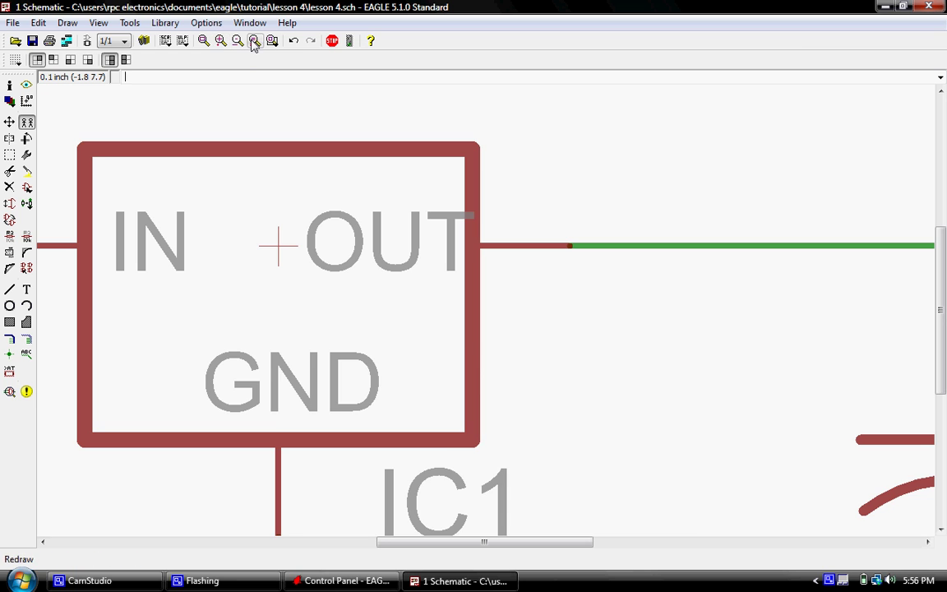
pyautogui.click(243, 45)
pyautogui.click(242, 44)
pyautogui.click(243, 43)
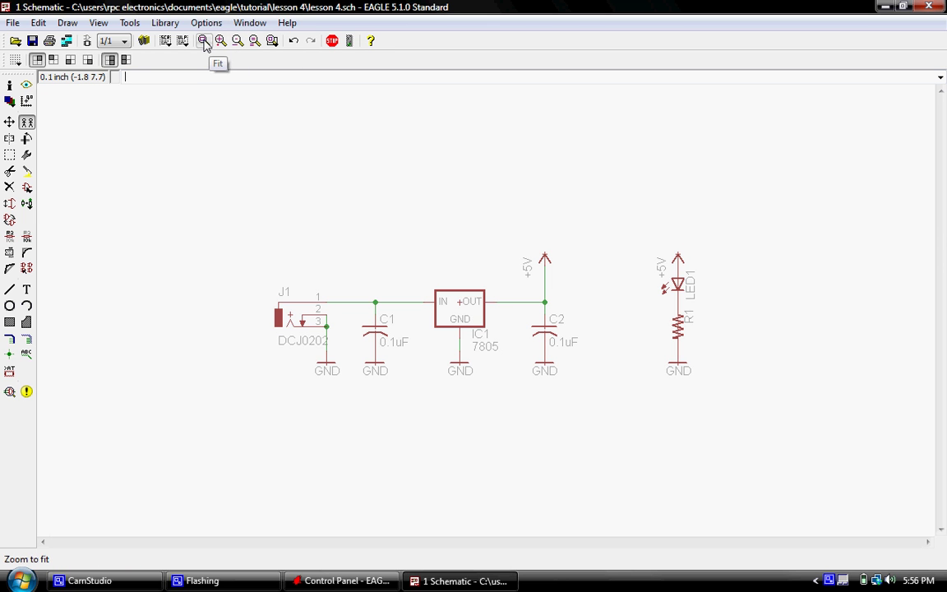
pyautogui.click(205, 44)
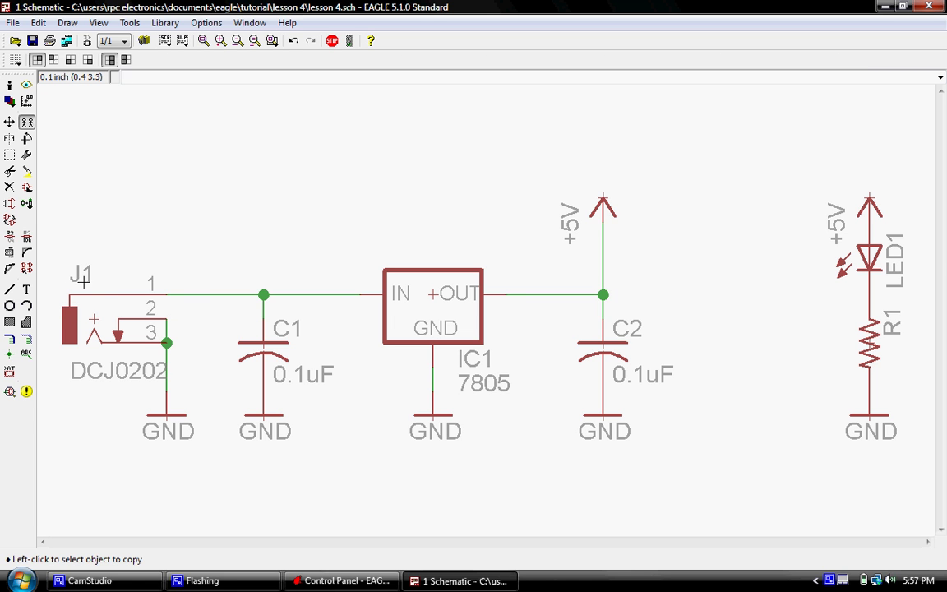
# Step: Inspect the wiring at jack J1's pins up close, check the rest of the circuit, and return to the fitted view
pyautogui.scroll(6, 72, 312)
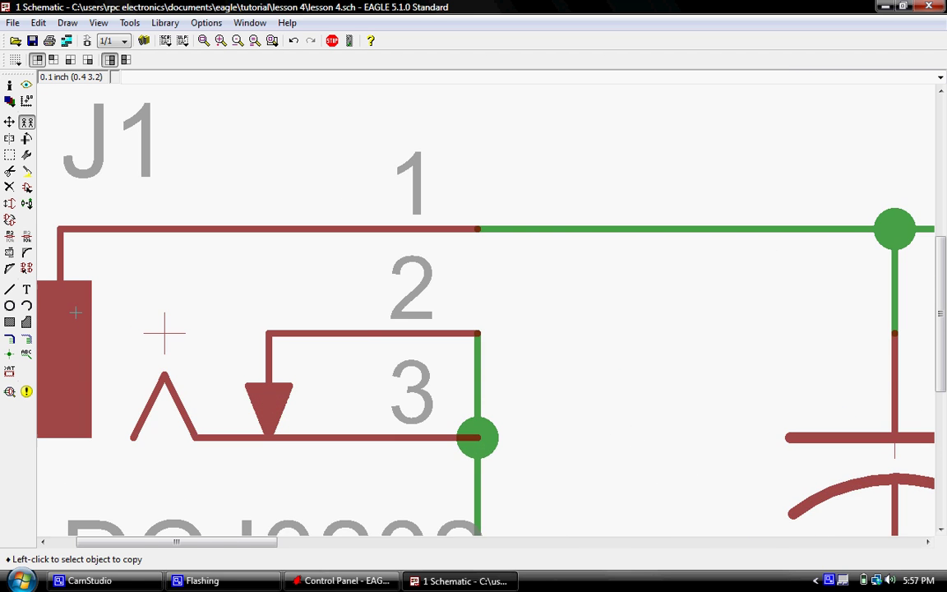
pyautogui.scroll(-6, 164, 333)
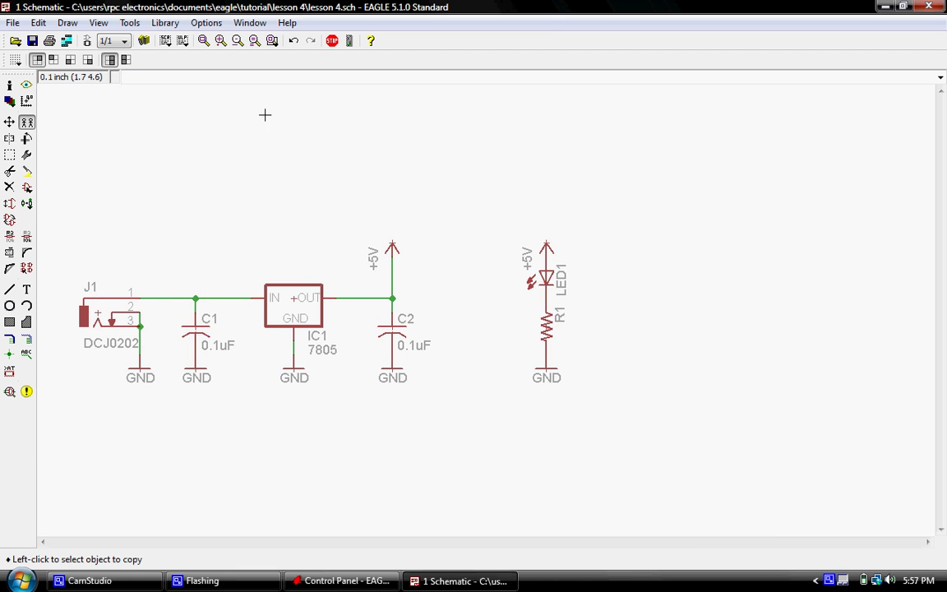
pyautogui.scroll(-3, 556, 264)
pyautogui.scroll(1, 386, 317)
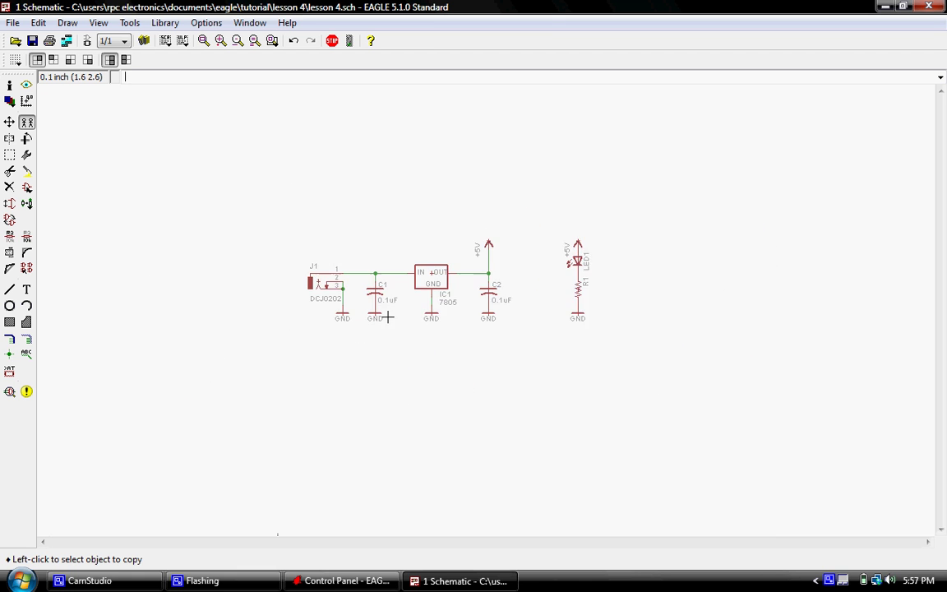
pyautogui.scroll(3, 387, 318)
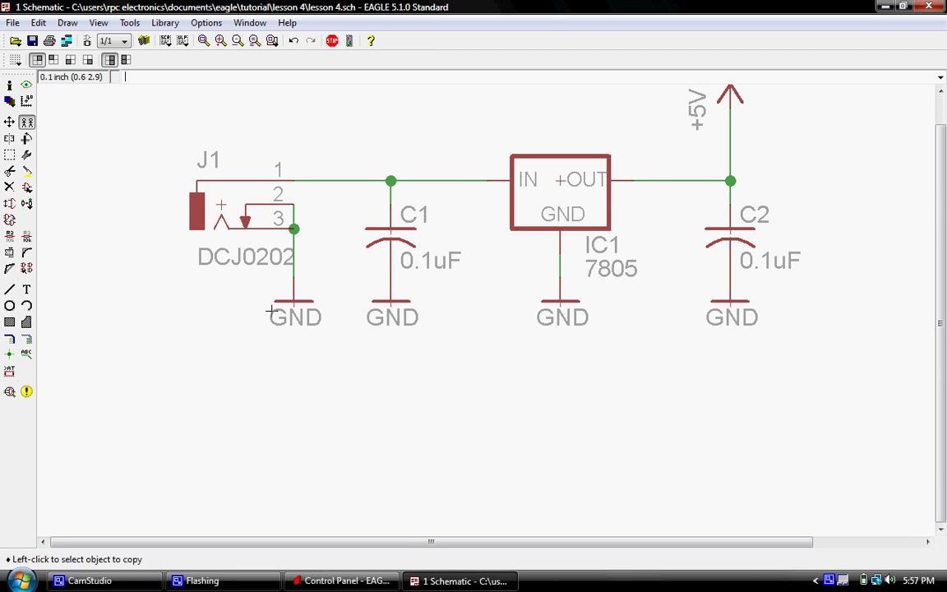
pyautogui.scroll(-1, 271, 310)
pyautogui.scroll(1, 528, 115)
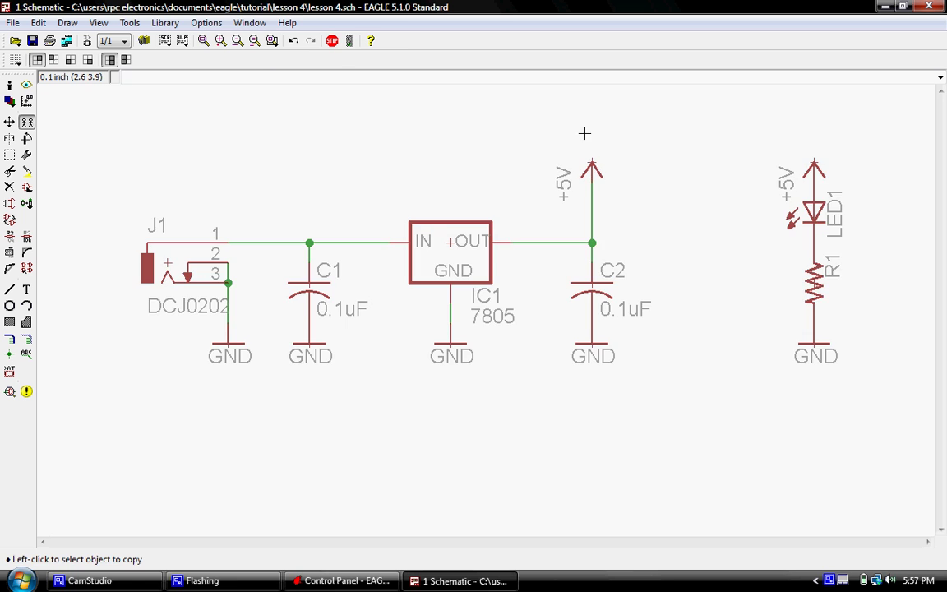
pyautogui.click(205, 45)
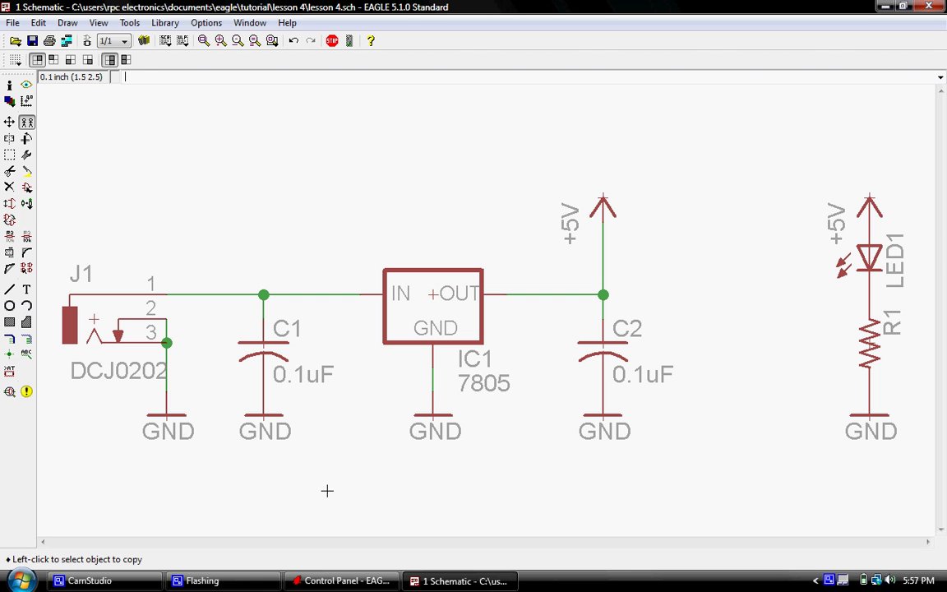
pyautogui.click(128, 584)
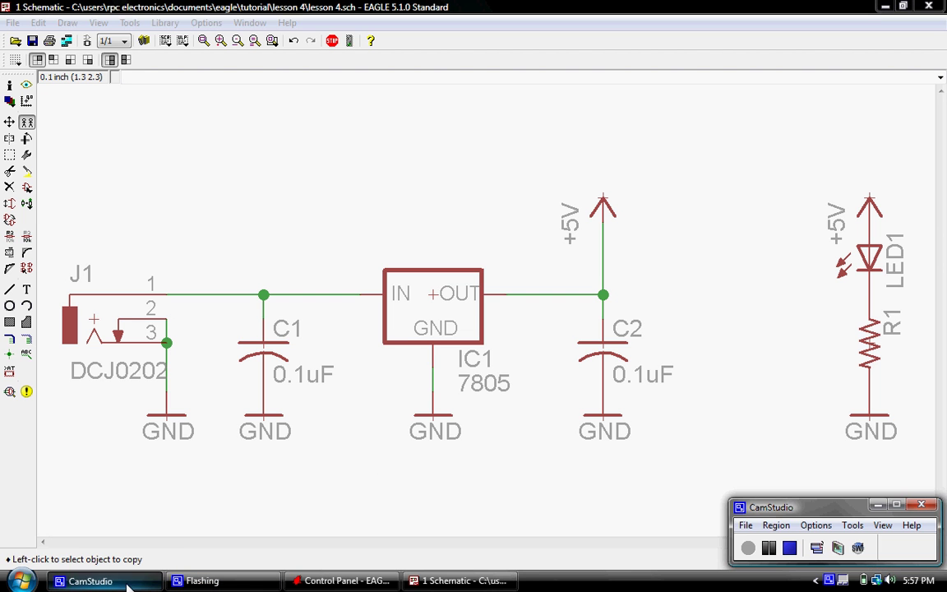